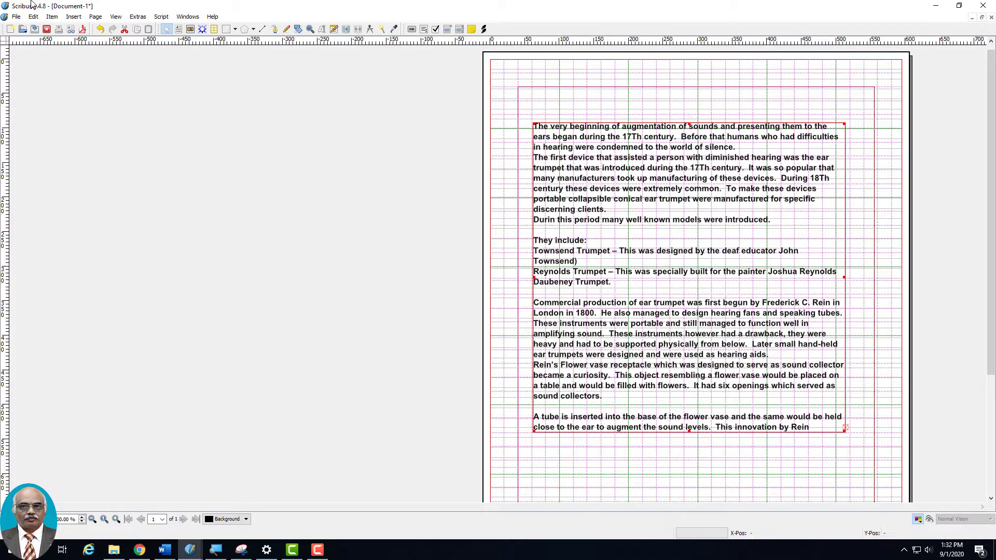
# Step: Run a spelling check on the text frame and change the misspelled "Durin" to "During"
pyautogui.click(51, 18)
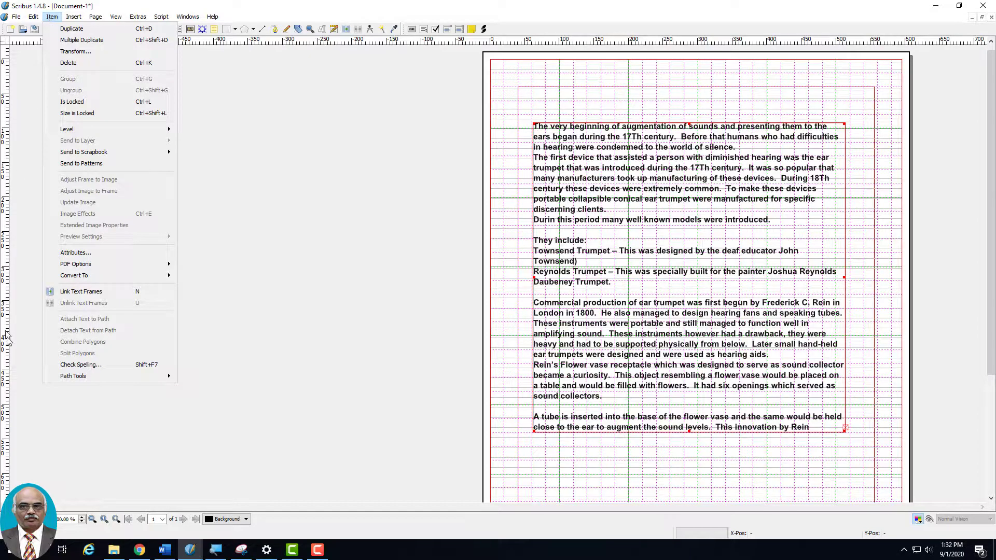
pyautogui.click(56, 369)
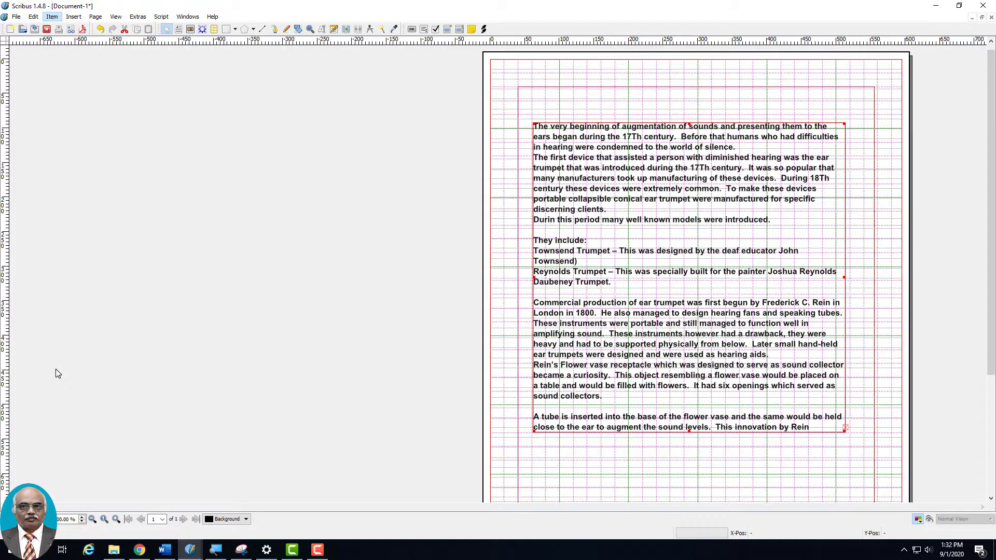
pyautogui.moveTo(448, 159); pyautogui.dragTo(317, 157)
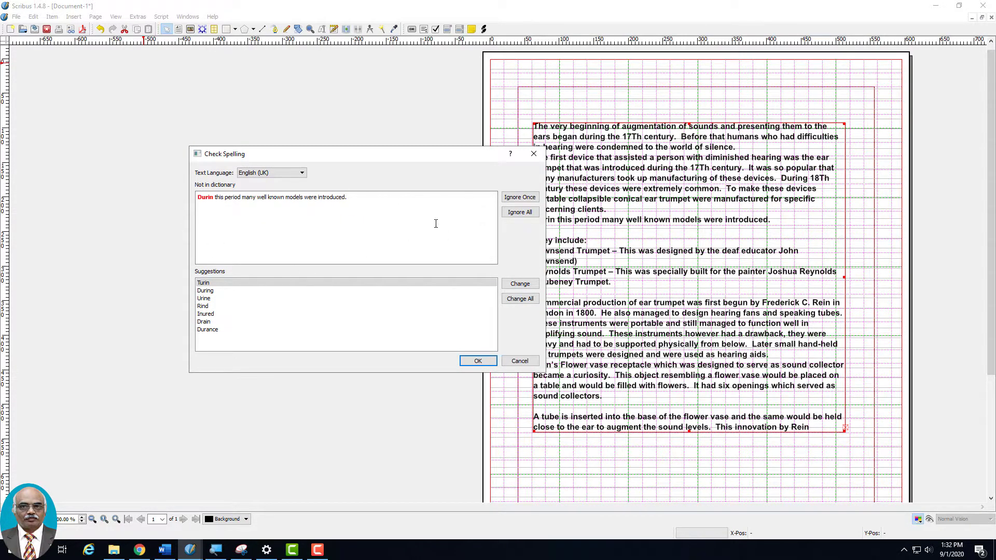
pyautogui.click(215, 198)
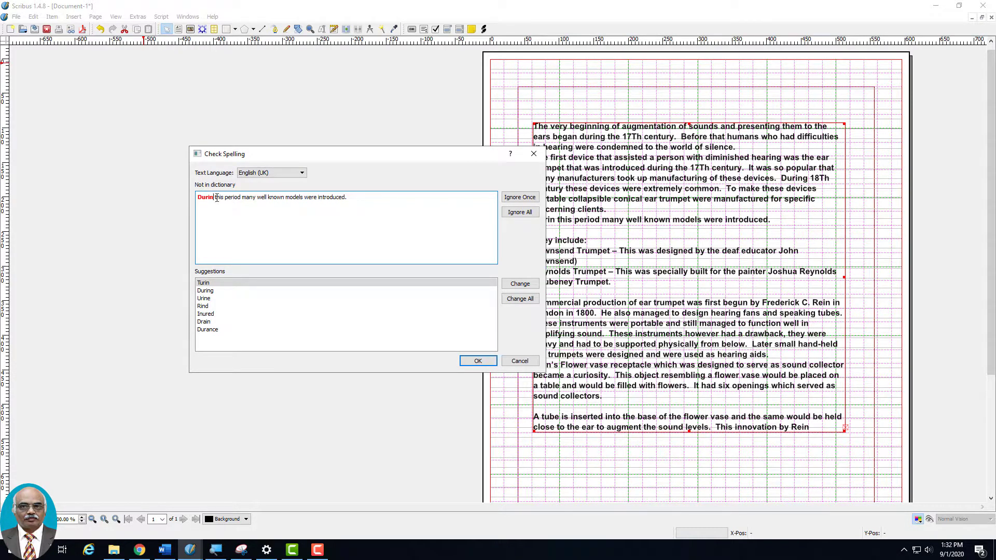
pyautogui.click(217, 291)
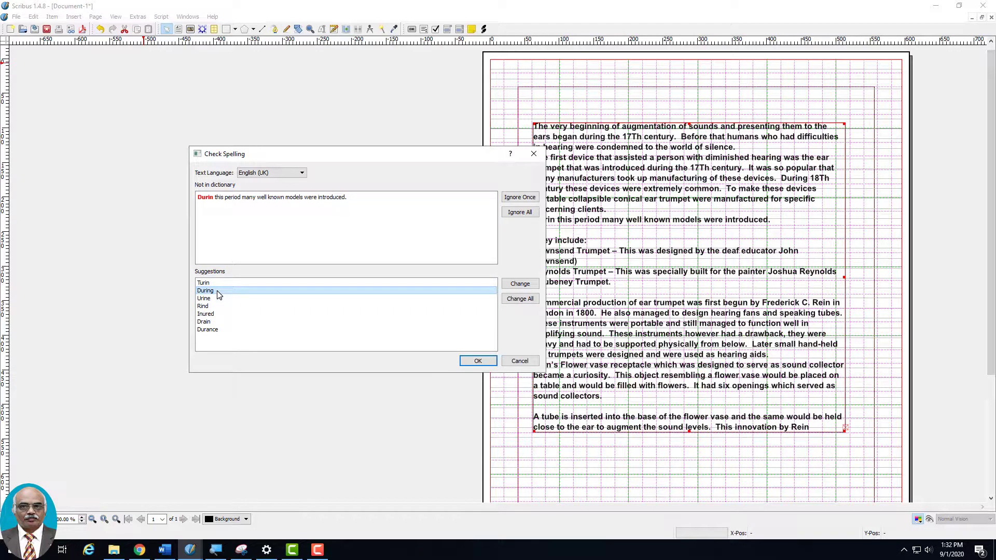
pyautogui.click(519, 284)
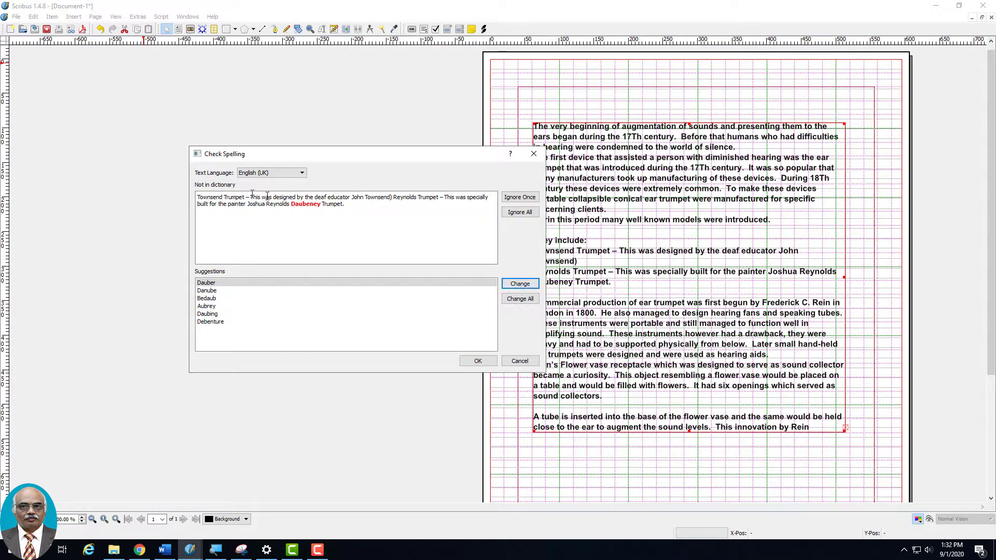
# Step: Review the available text languages, keep English (UK), and ignore the flagged word "Daubeney" once
pyautogui.moveTo(291, 204); pyautogui.dragTo(323, 204)
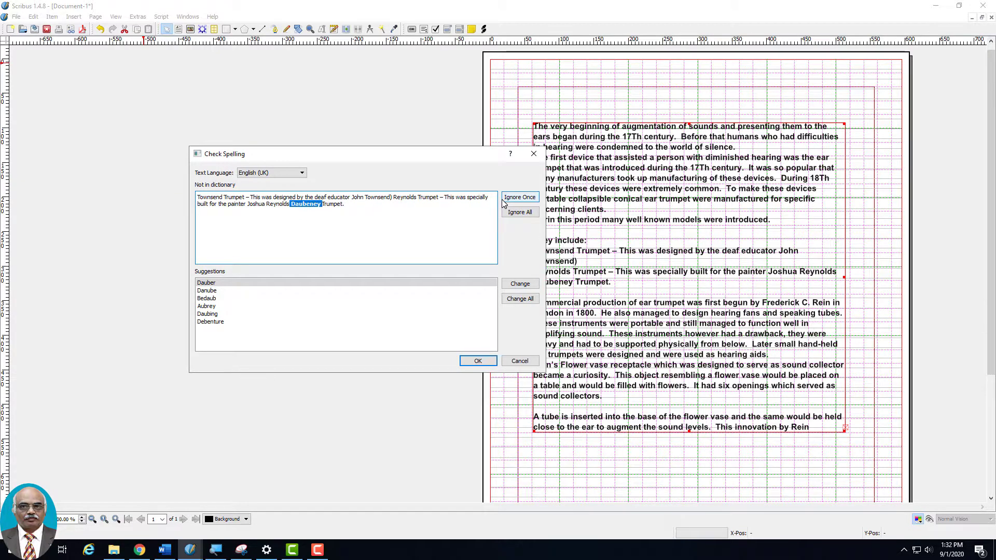
pyautogui.click(251, 177)
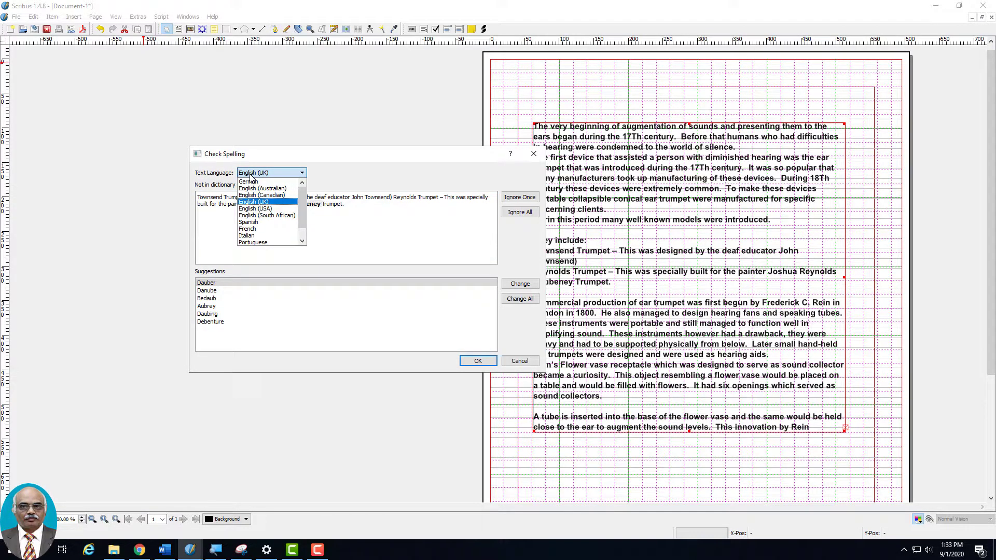
pyautogui.click(251, 174)
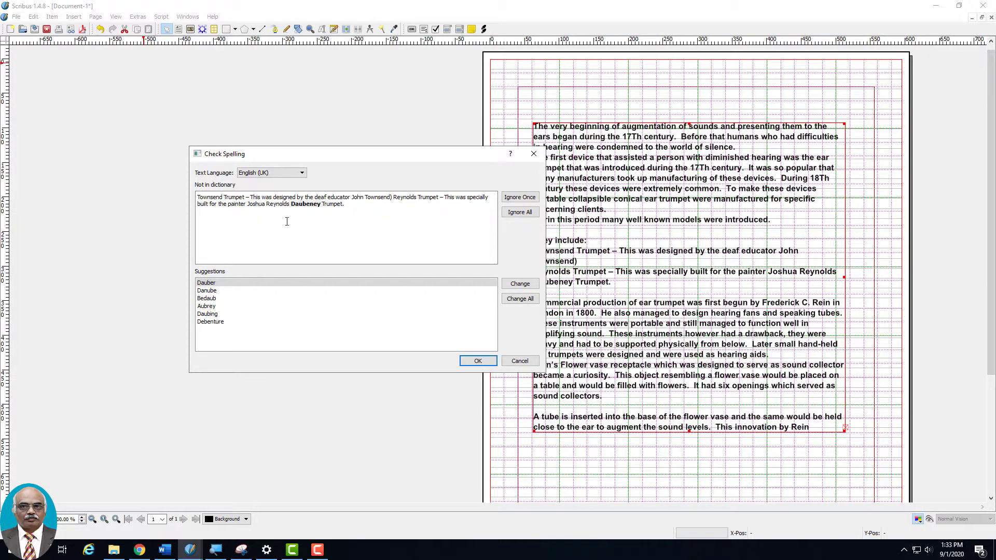
pyautogui.click(527, 200)
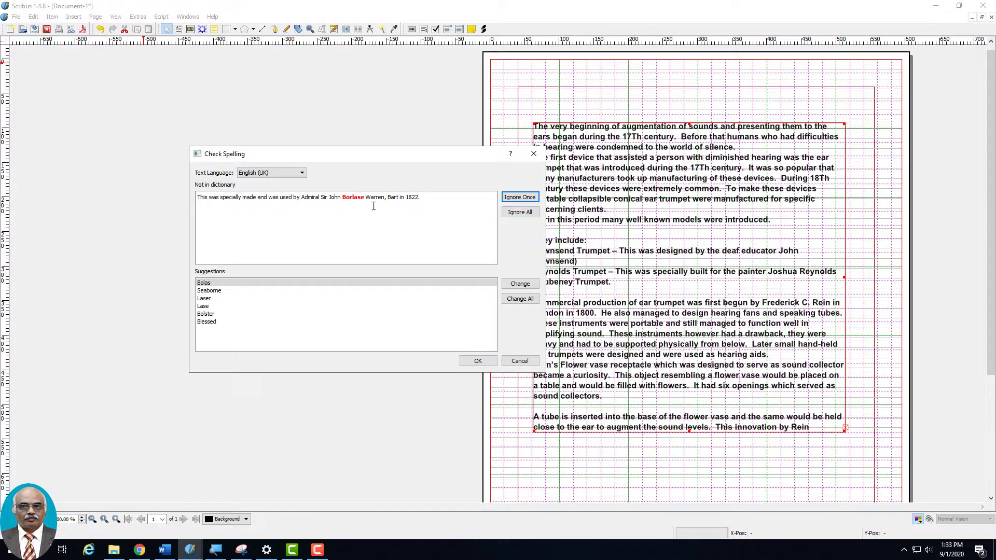
# Step: Ignore "Borlase" and the stray "i" once, change "Multitone" to "Multi tone", and apply the spelling corrections
pyautogui.click(517, 199)
pyautogui.click(517, 198)
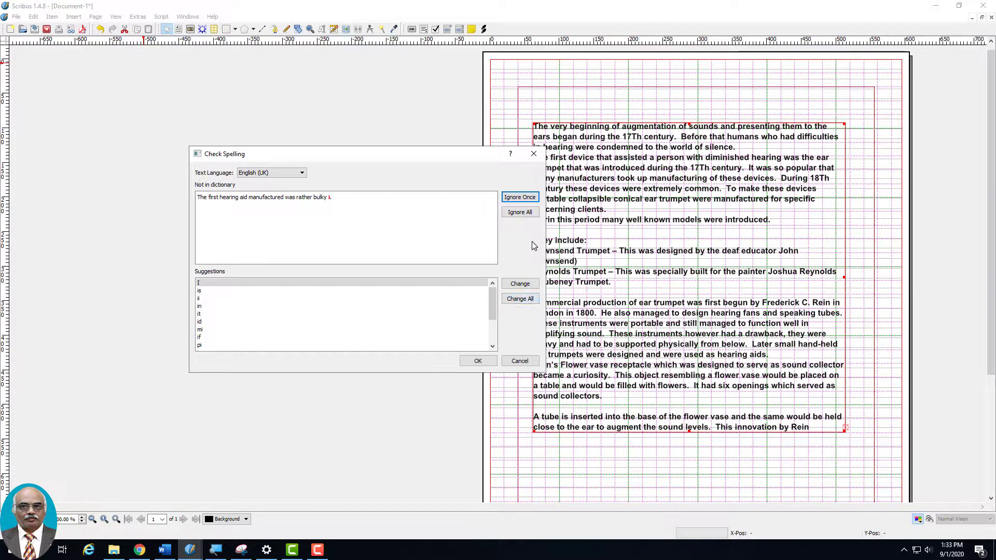
pyautogui.click(523, 198)
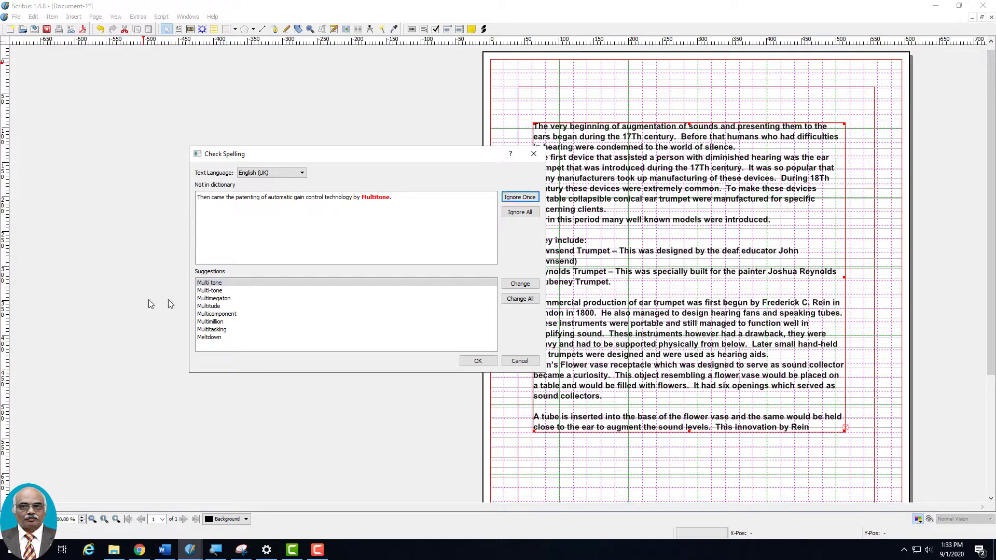
pyautogui.click(535, 287)
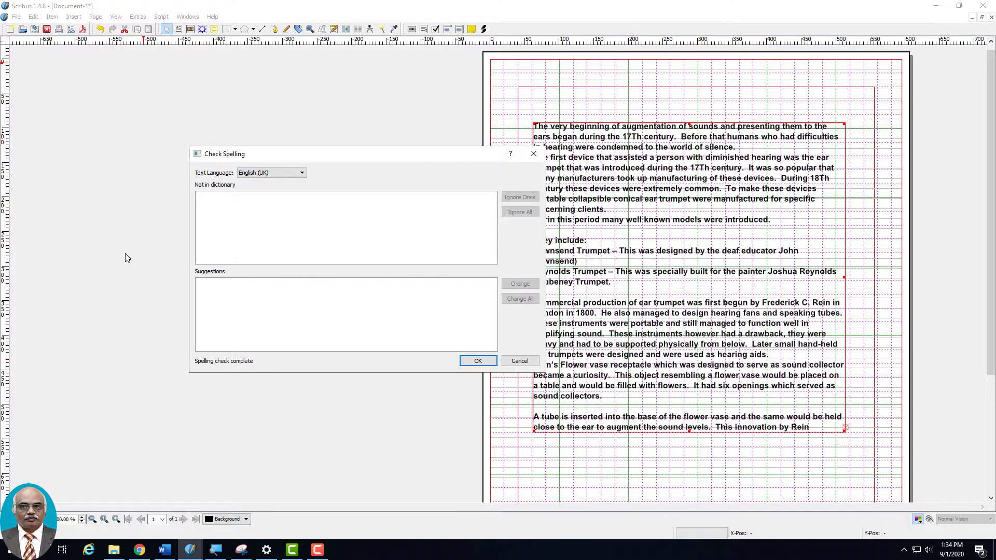
pyautogui.click(475, 360)
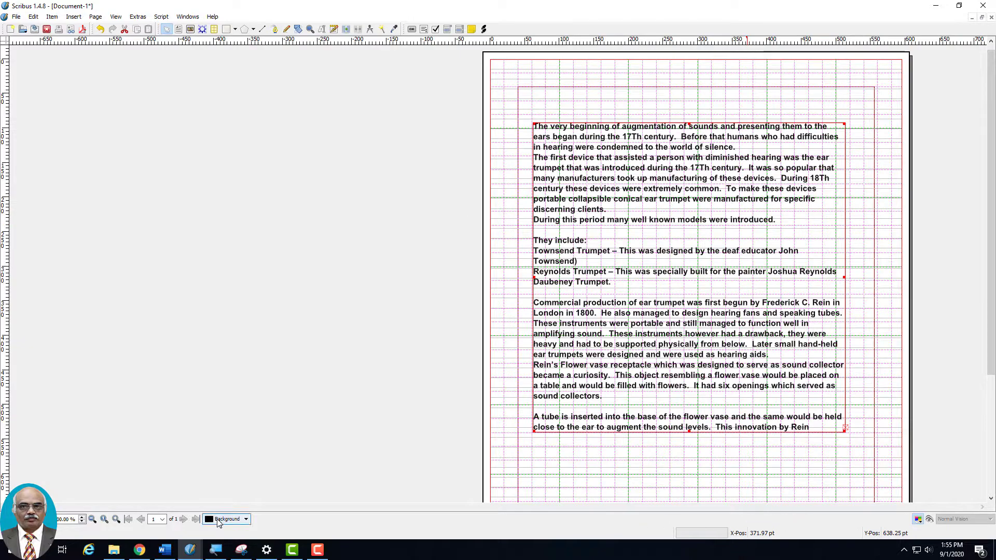
pyautogui.click(317, 550)
pyautogui.click(764, 472)
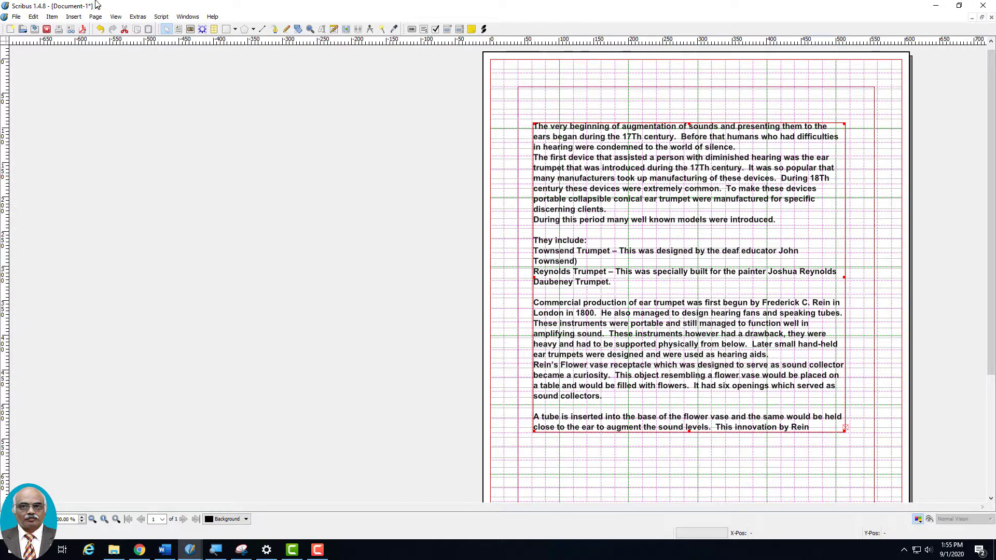
# Step: Search the text frame for left-aligned black Arial Bold text with a font size of 10 pt
pyautogui.click(39, 18)
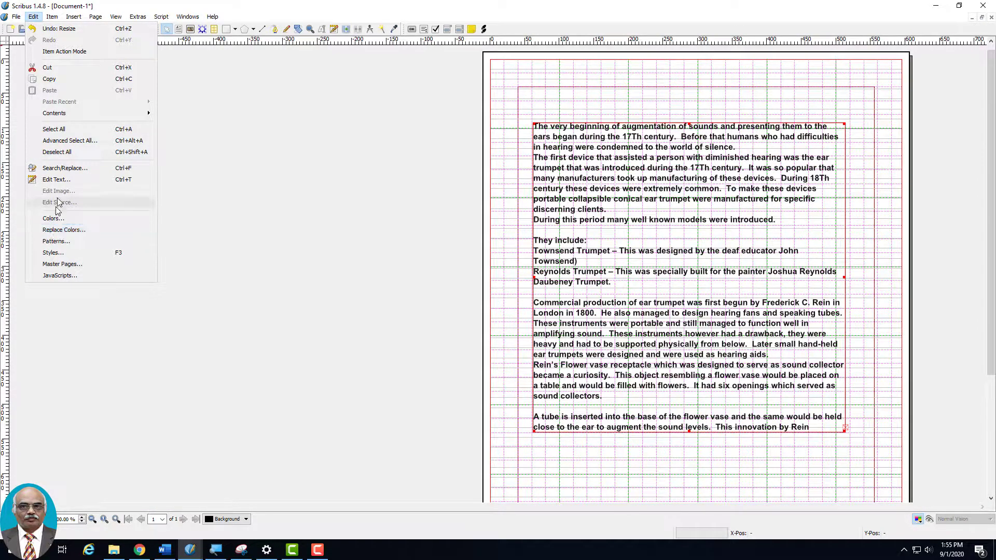
pyautogui.click(59, 169)
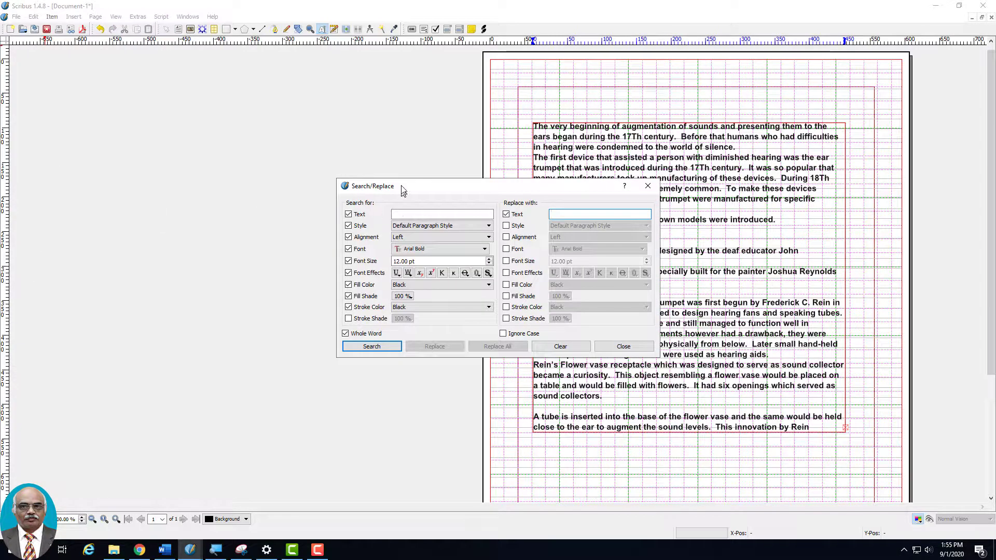
pyautogui.moveTo(465, 194); pyautogui.dragTo(241, 155)
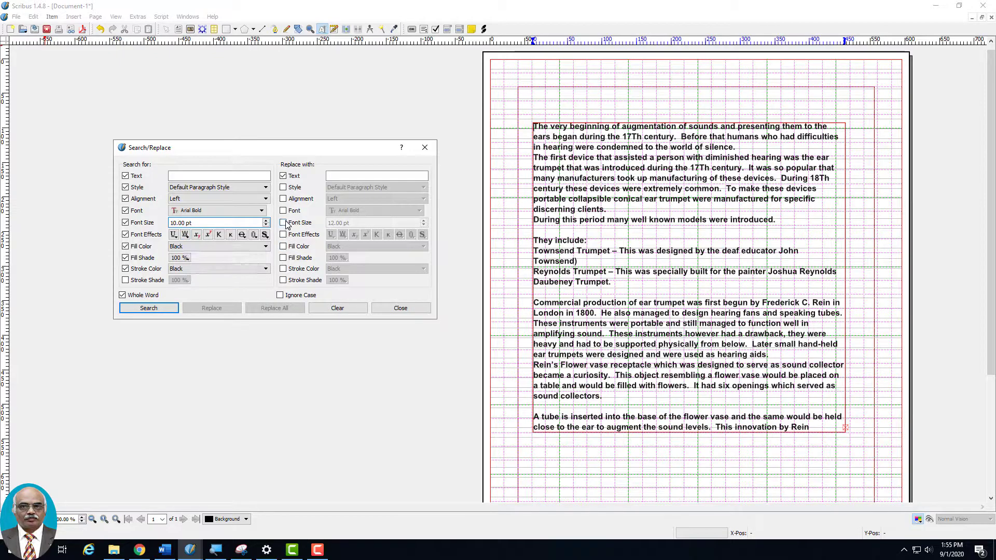
pyautogui.click(148, 309)
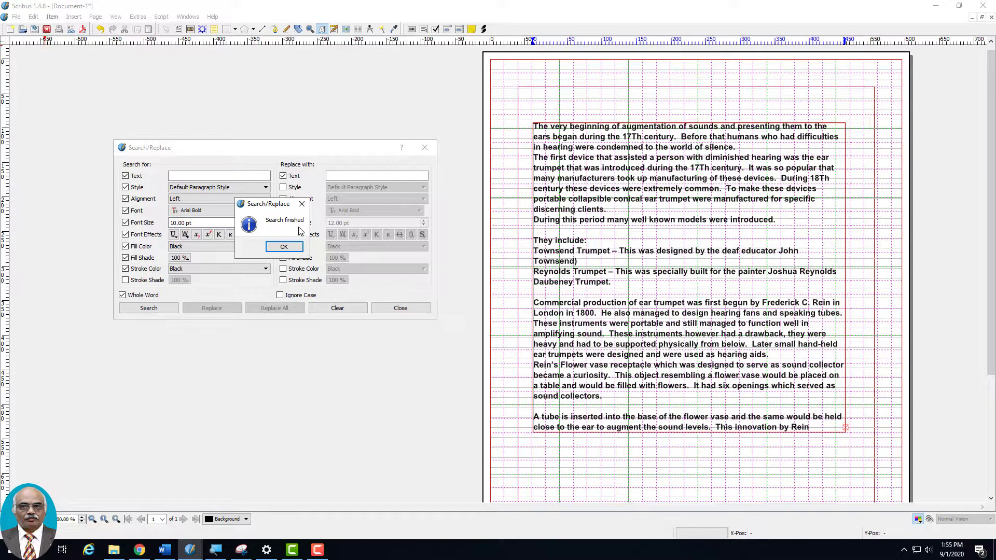
pyautogui.click(285, 248)
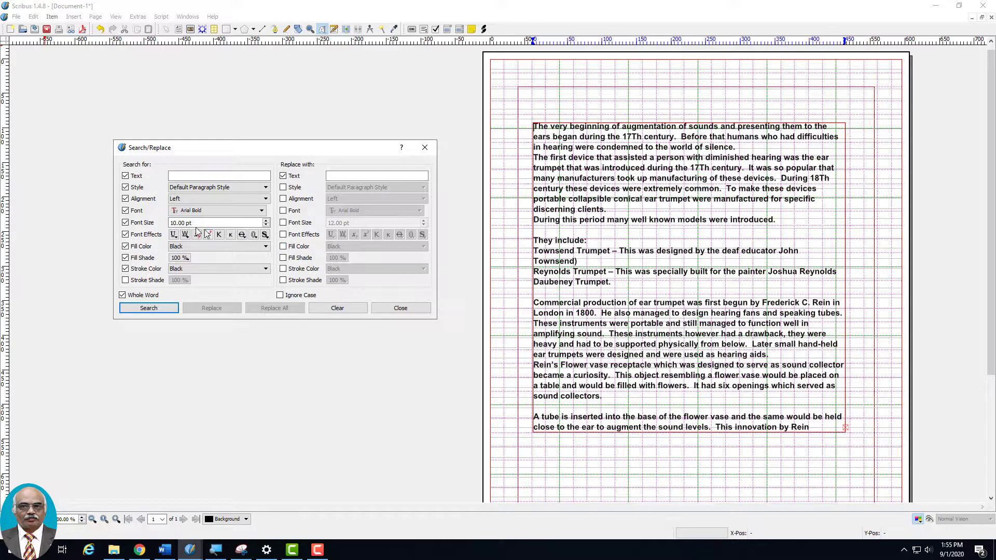
# Step: Set the replacement font size to 14 pt and the searched size to 12 pt, run the search, and close Search/Replace
pyautogui.click(283, 222)
pyautogui.click(423, 221)
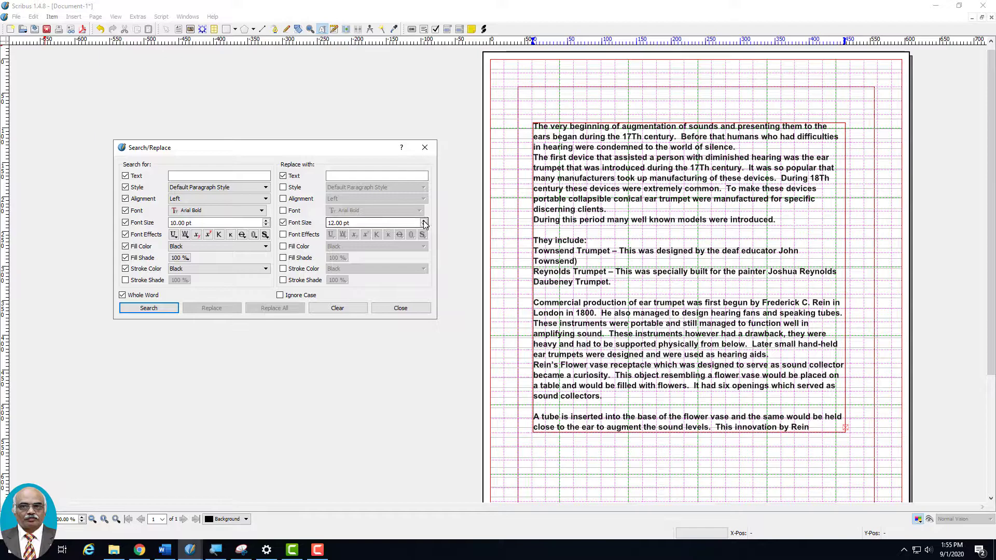
pyautogui.click(423, 221)
pyautogui.click(423, 225)
pyautogui.click(424, 225)
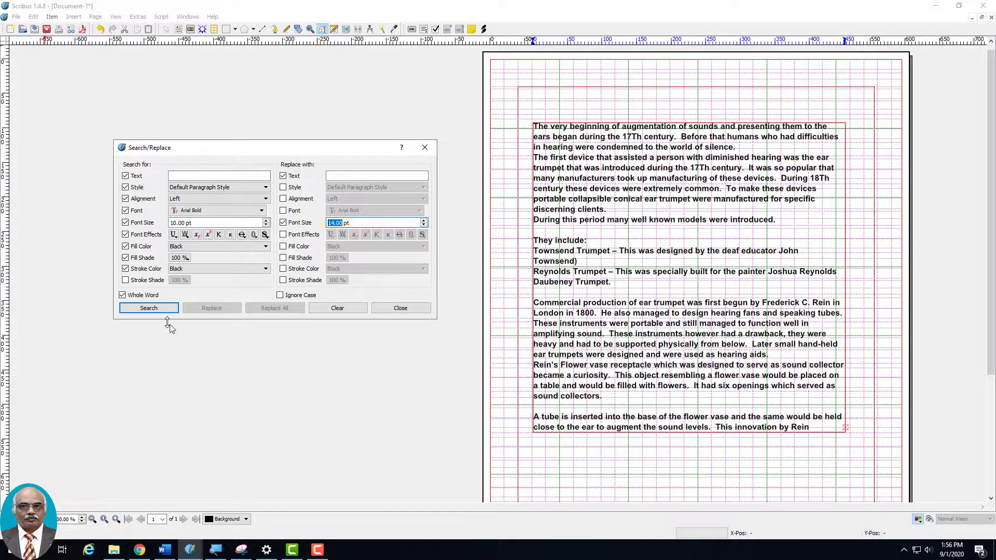
pyautogui.click(177, 222)
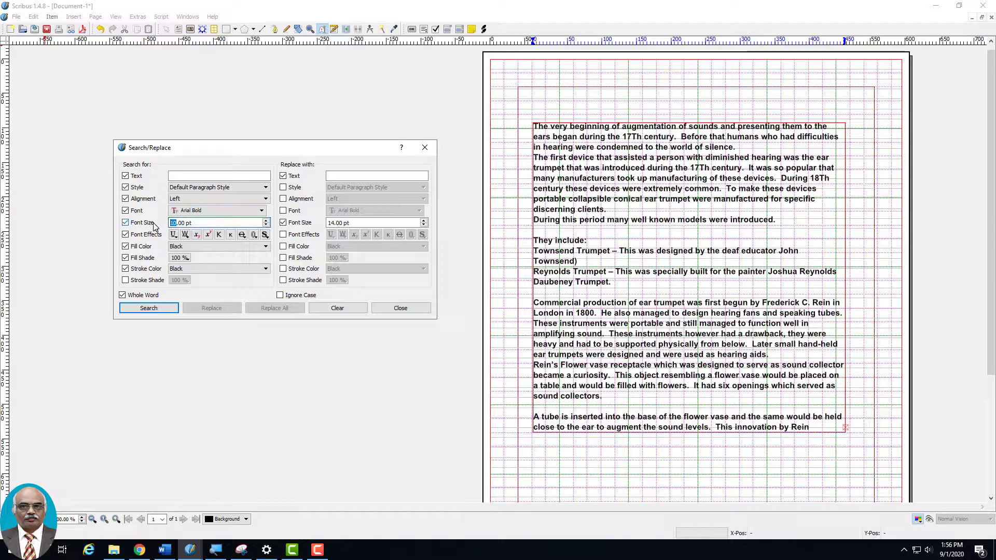
pyautogui.write('12')
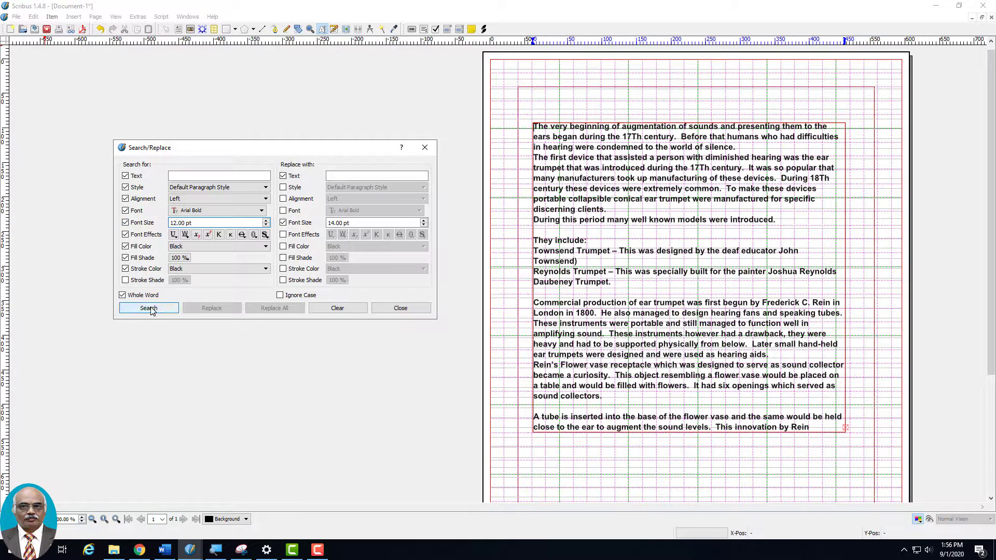
pyautogui.click(150, 309)
pyautogui.click(294, 246)
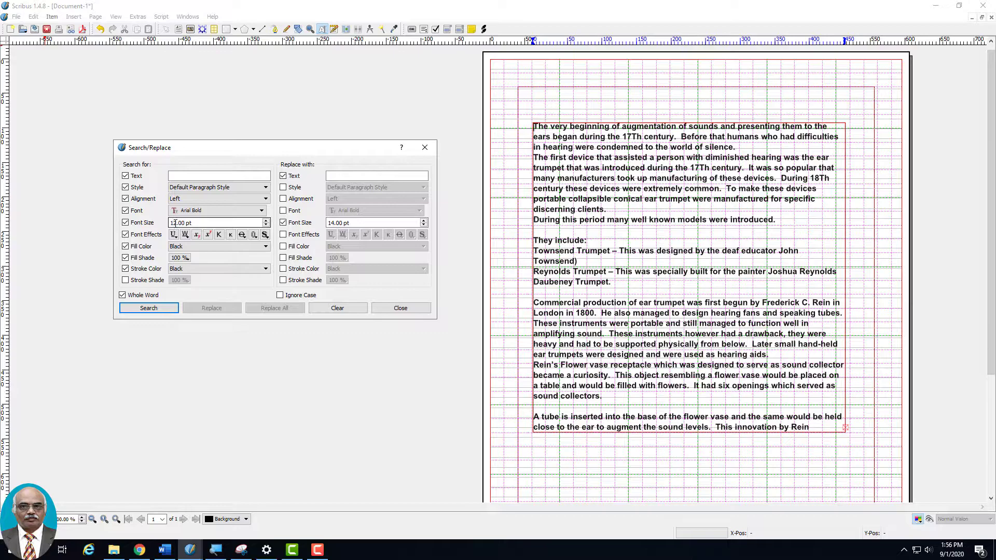
pyautogui.click(400, 308)
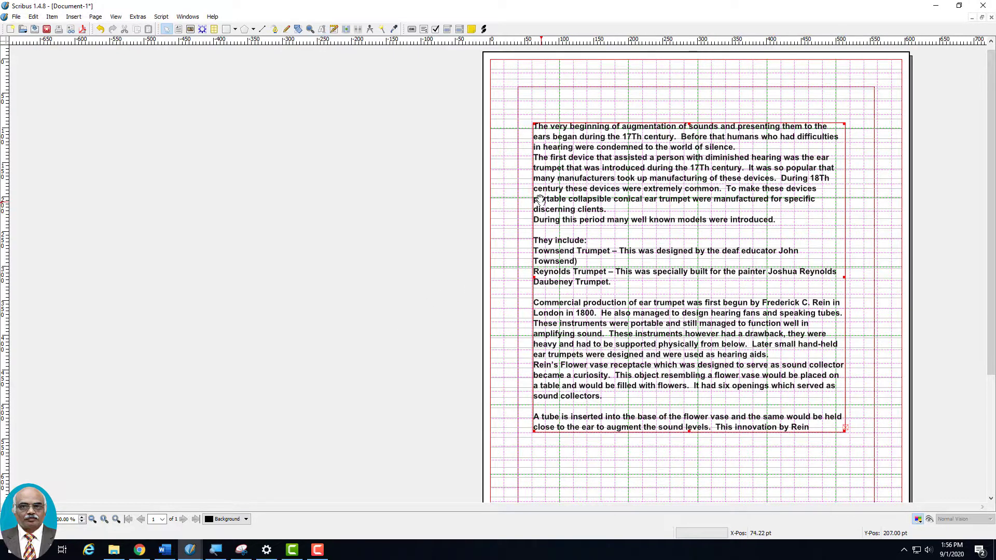
# Step: Check the font, style and size settings in the text frame's text properties
pyautogui.rightClick(581, 210)
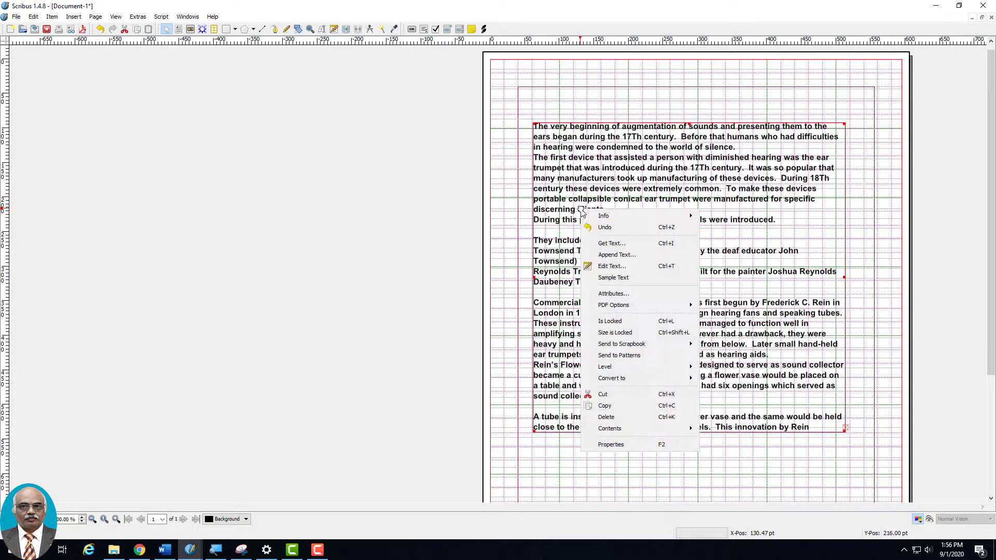
pyautogui.click(629, 444)
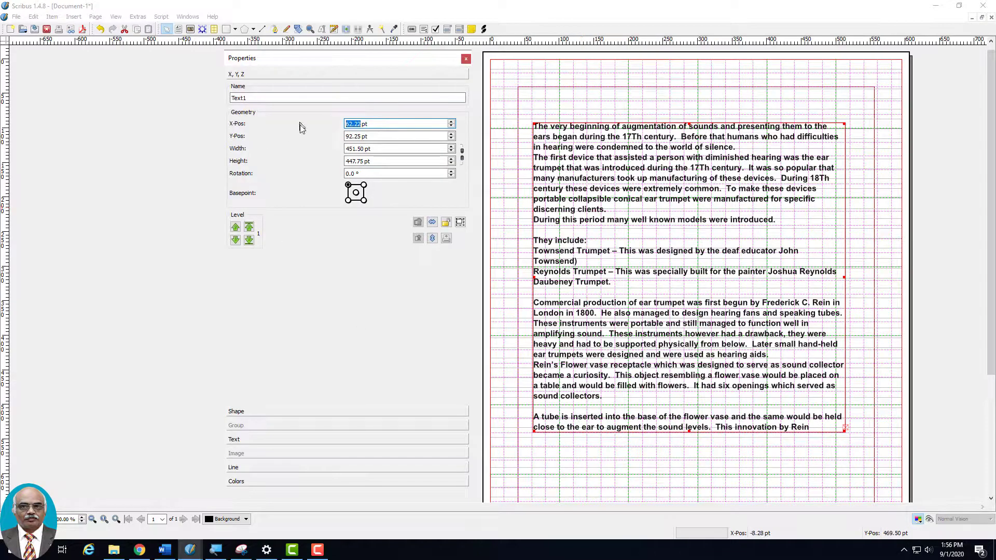
pyautogui.click(249, 439)
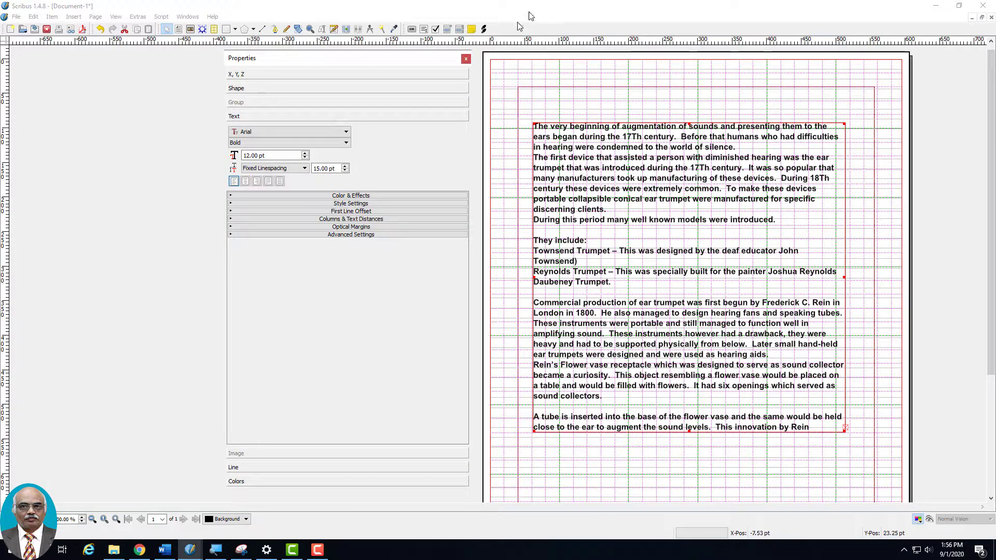
pyautogui.click(465, 59)
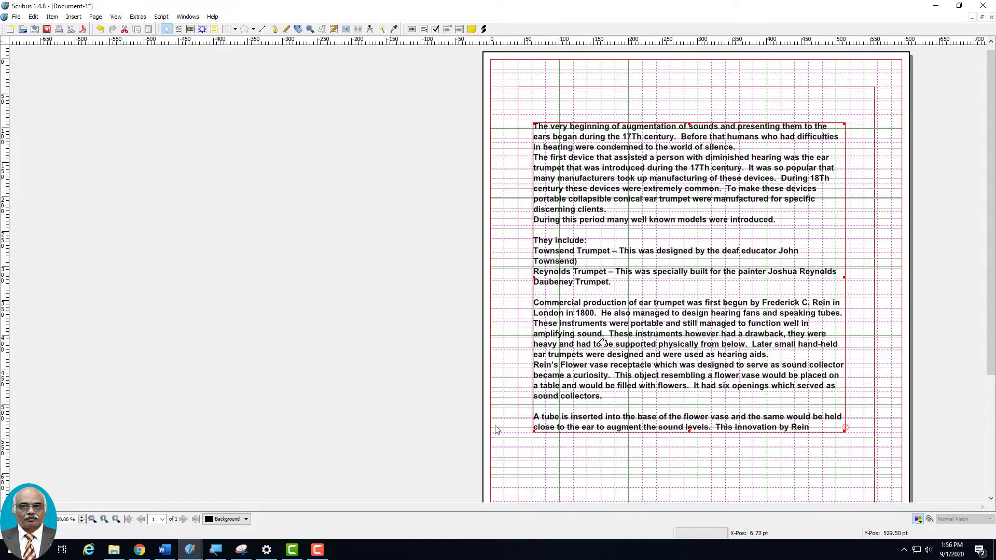
# Step: Rerun Search/Replace on the text frame for 12 pt text in Default Paragraph Style, with 14 pt as the replacement size
pyautogui.click(33, 16)
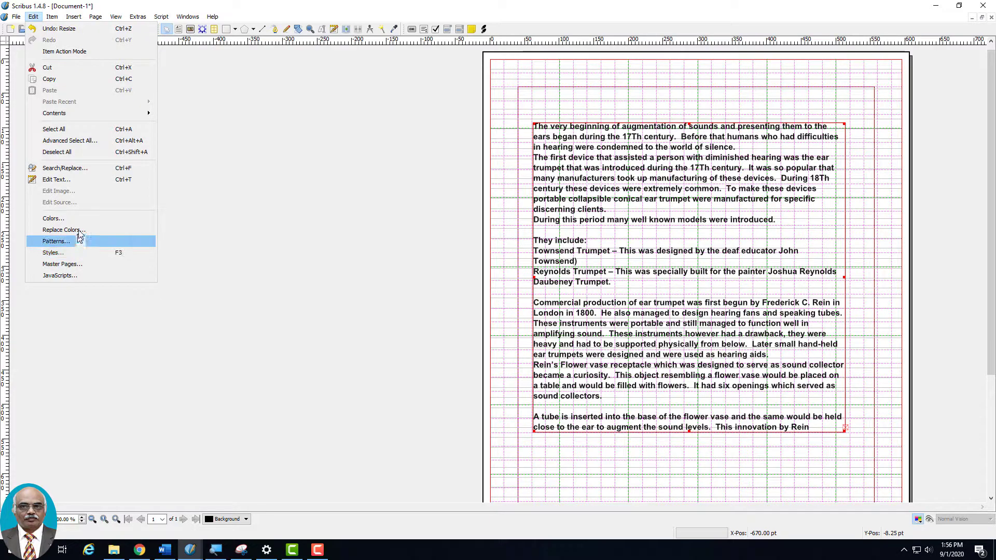
pyautogui.click(90, 169)
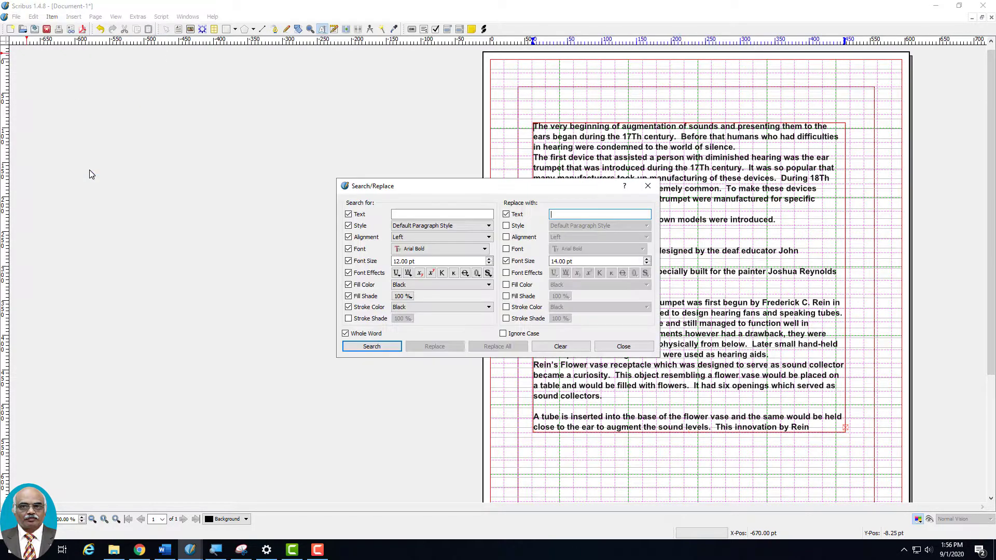
pyautogui.click(475, 226)
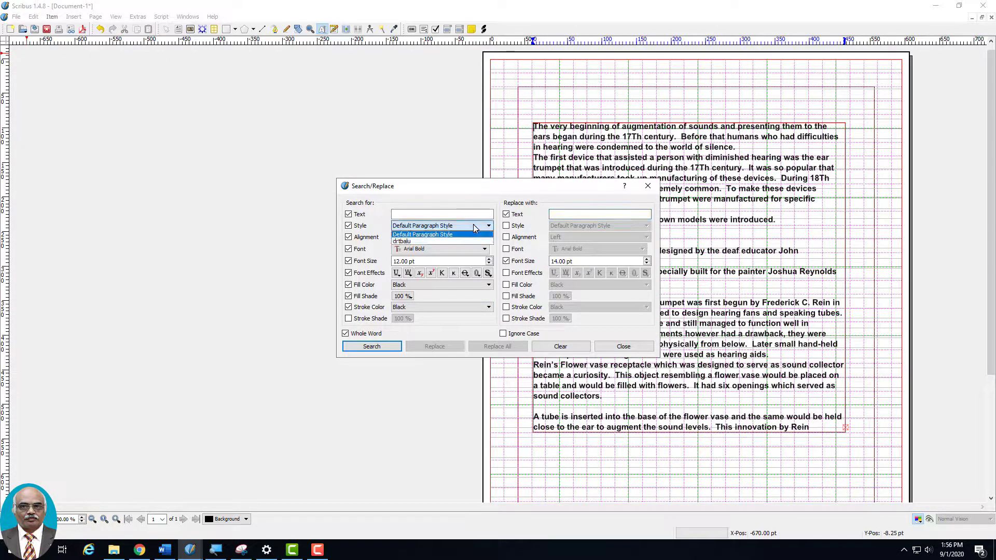
pyautogui.click(476, 227)
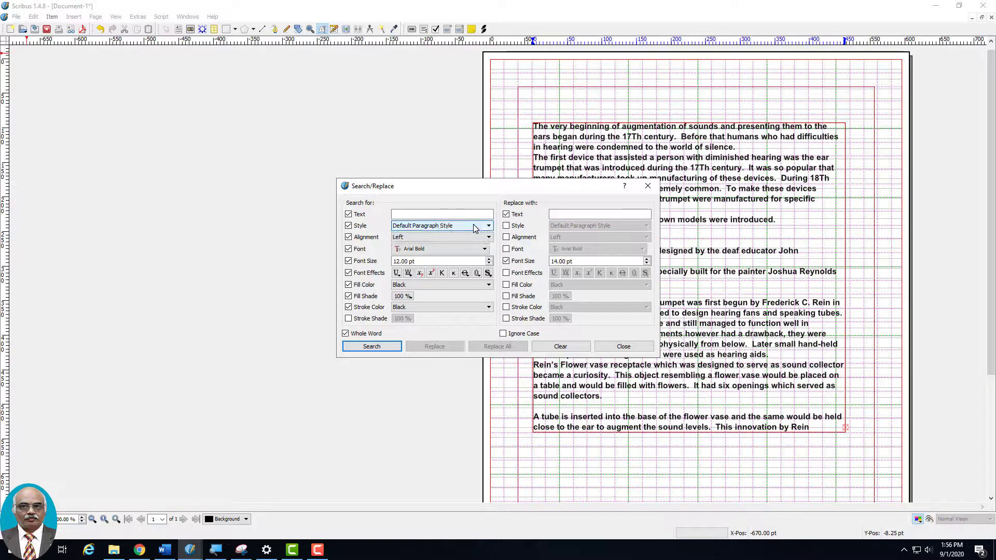
pyautogui.click(384, 348)
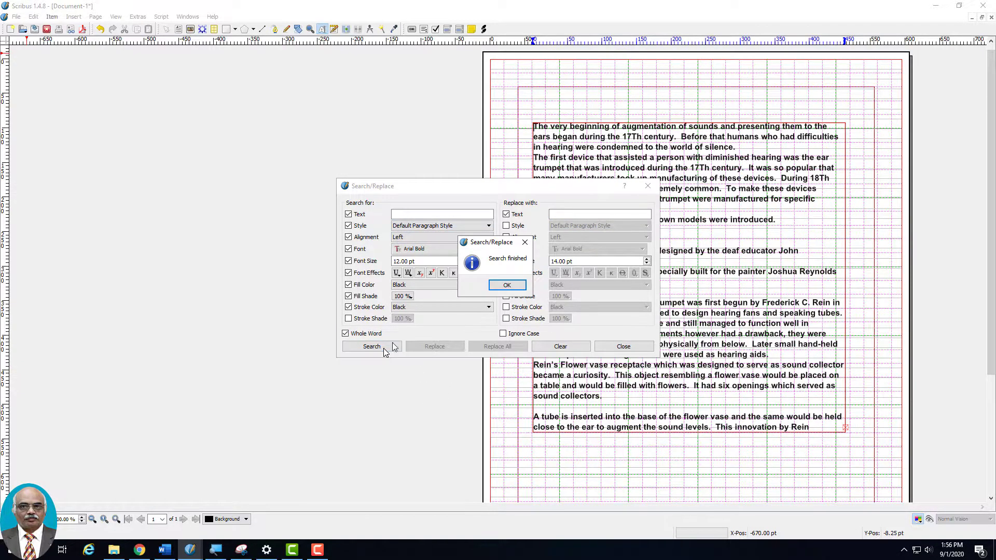
# Step: Dismiss the search message and set the replacement style to the custom paragraph style
pyautogui.click(506, 285)
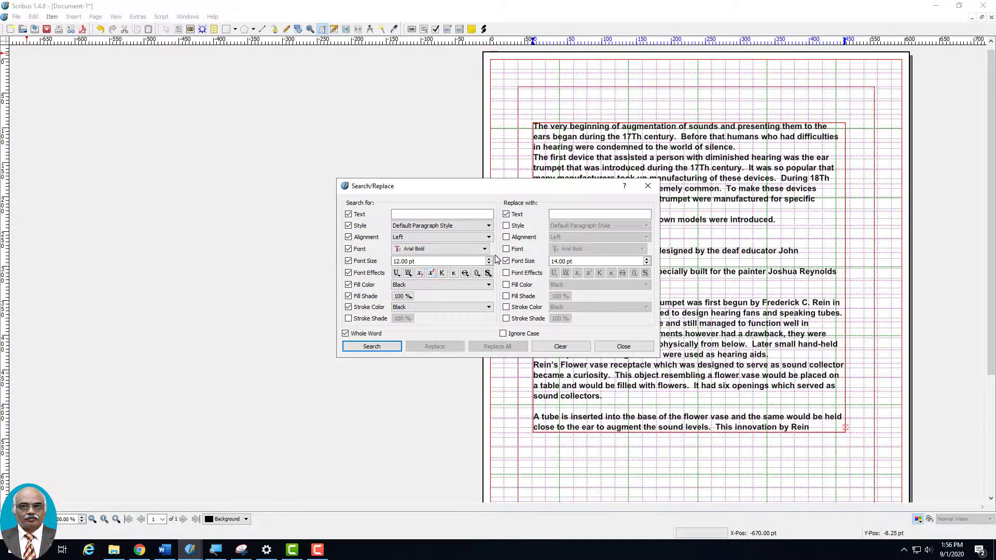
pyautogui.click(505, 226)
pyautogui.click(617, 226)
pyautogui.click(599, 242)
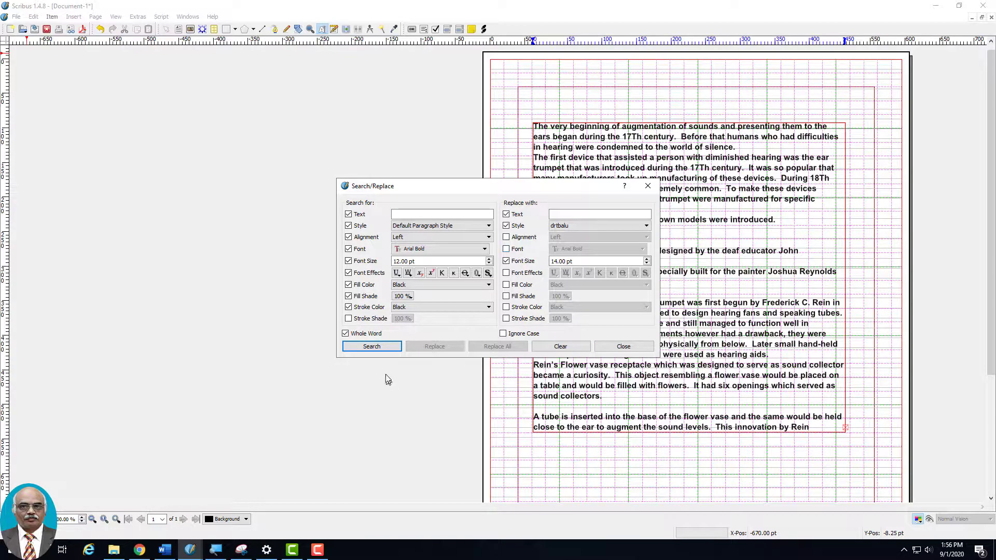
# Step: Add the outline effect and a Green fill color to the search criteria and run the search
pyautogui.moveTo(512, 193); pyautogui.dragTo(340, 203)
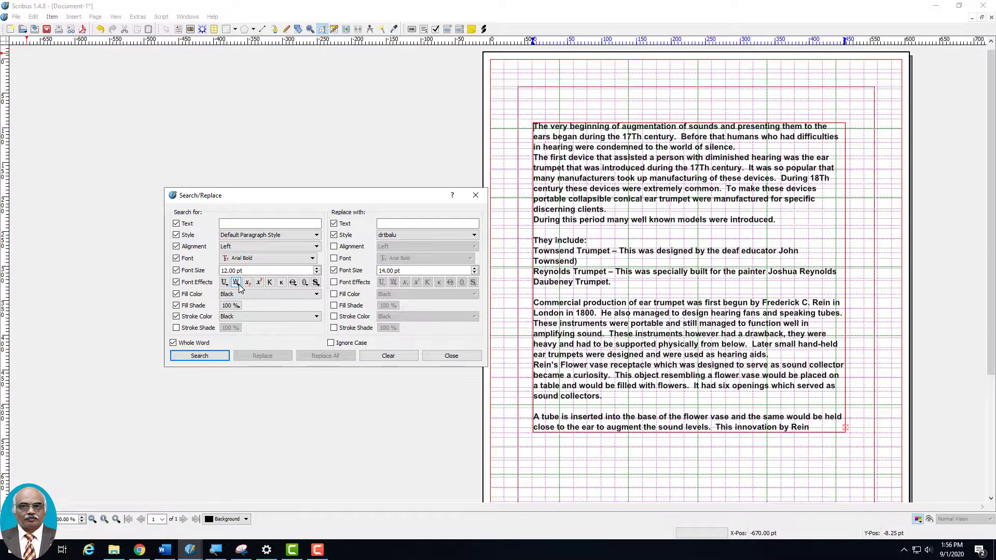
pyautogui.click(304, 282)
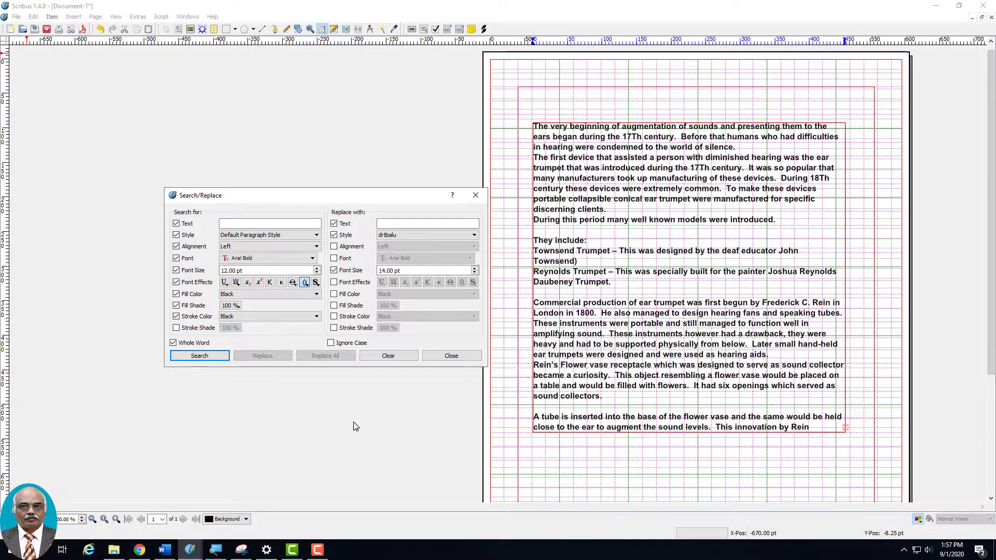
pyautogui.click(239, 294)
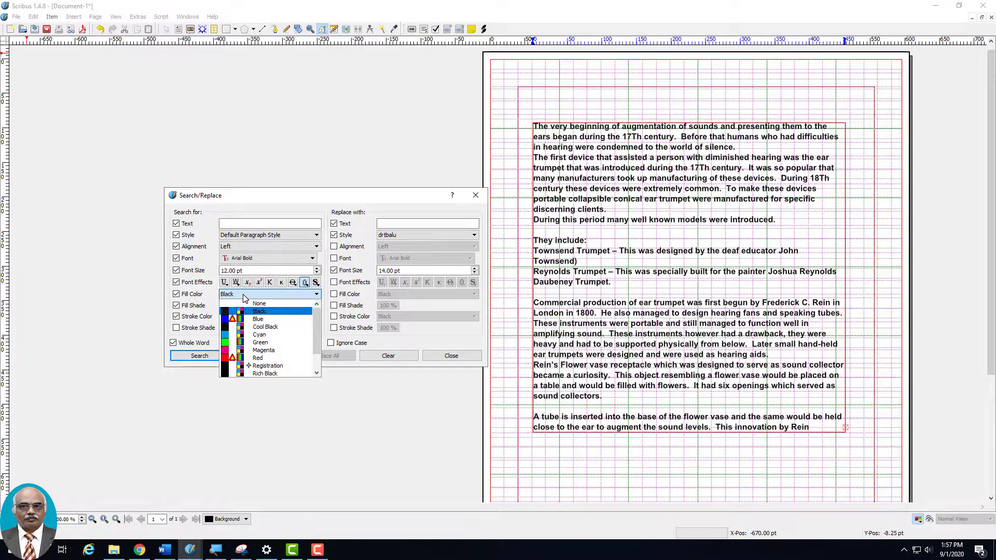
pyautogui.click(238, 343)
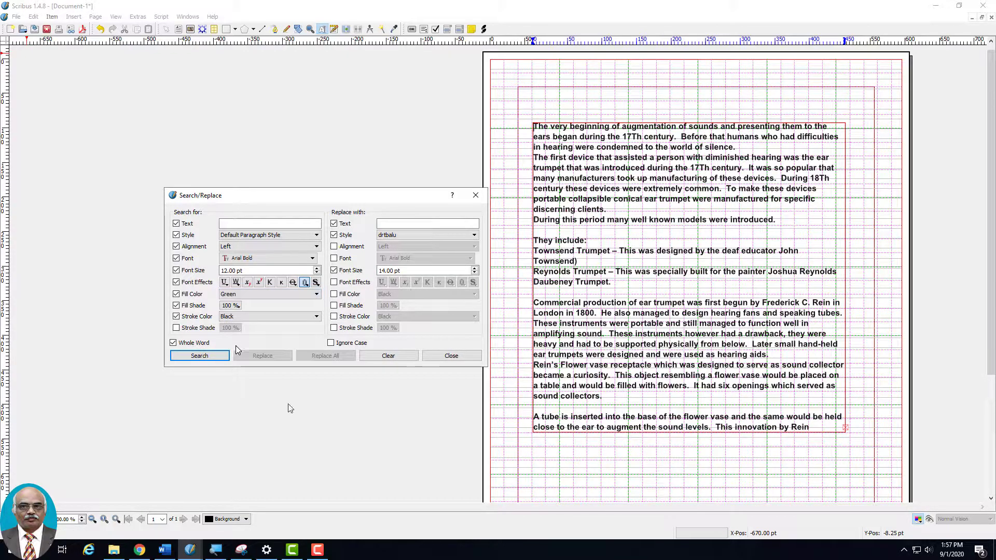
pyautogui.click(200, 355)
# Step: Add underline as a replacement font effect and exclude font effects and font size from the search criteria
pyautogui.click(334, 294)
pyautogui.click(334, 282)
pyautogui.click(382, 282)
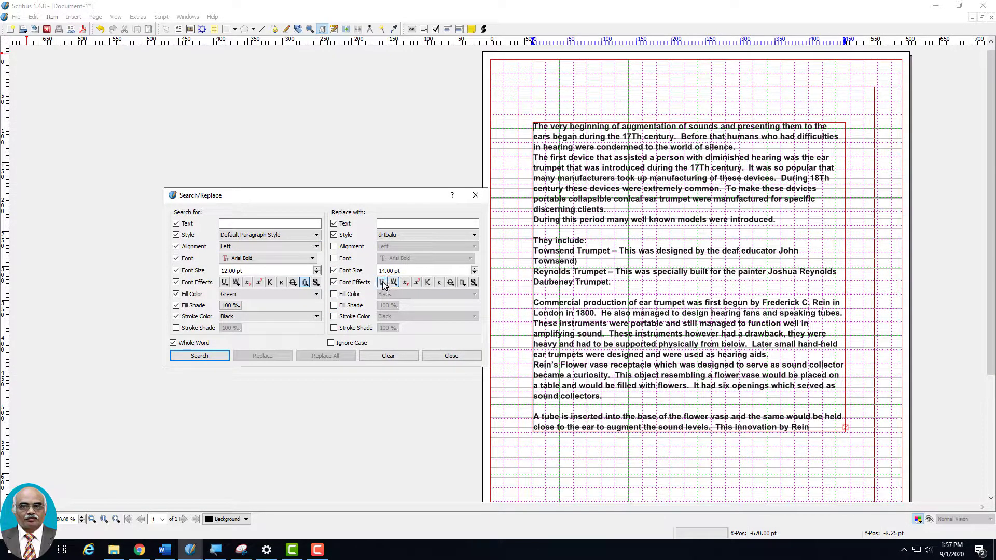
pyautogui.click(176, 282)
pyautogui.click(177, 270)
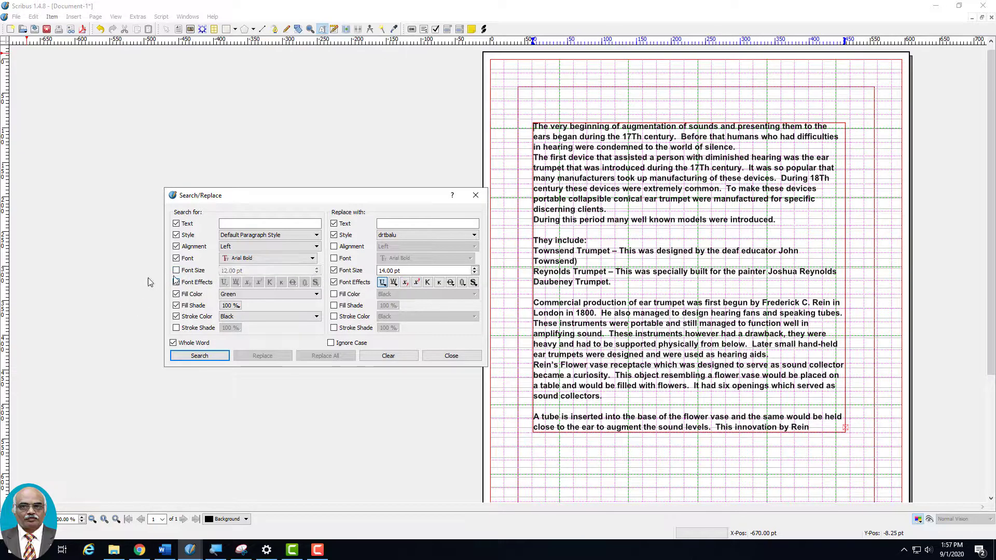
# Step: Clear all criteria, then set the searched style to Default Paragraph Style and the replacement to the custom style with replacement text enabled
pyautogui.click(388, 356)
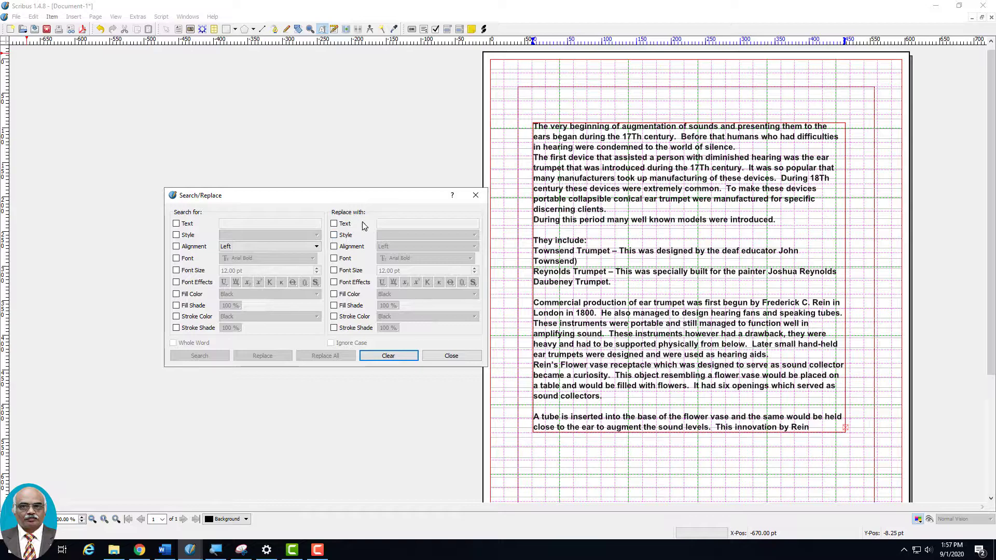
pyautogui.click(333, 226)
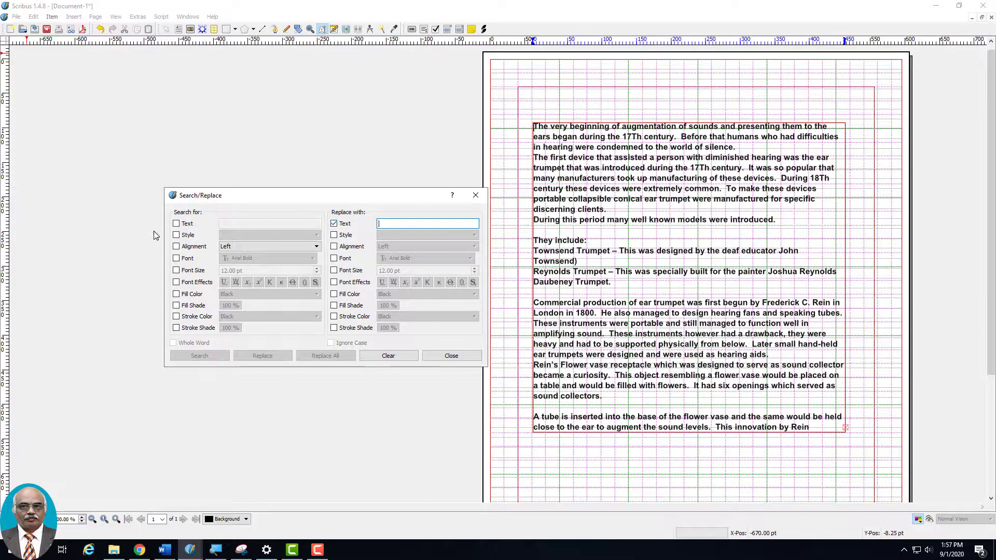
pyautogui.click(183, 238)
pyautogui.click(251, 236)
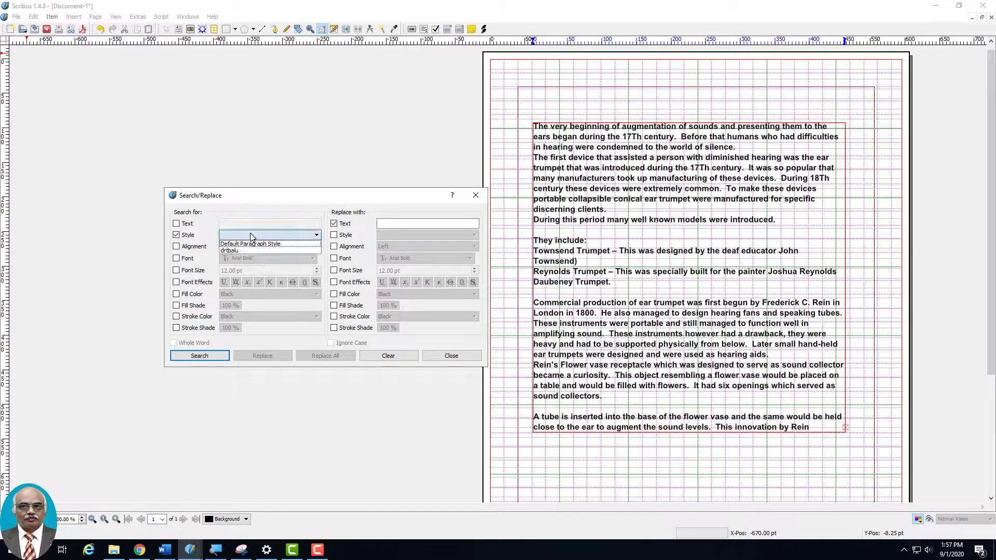
pyautogui.click(260, 244)
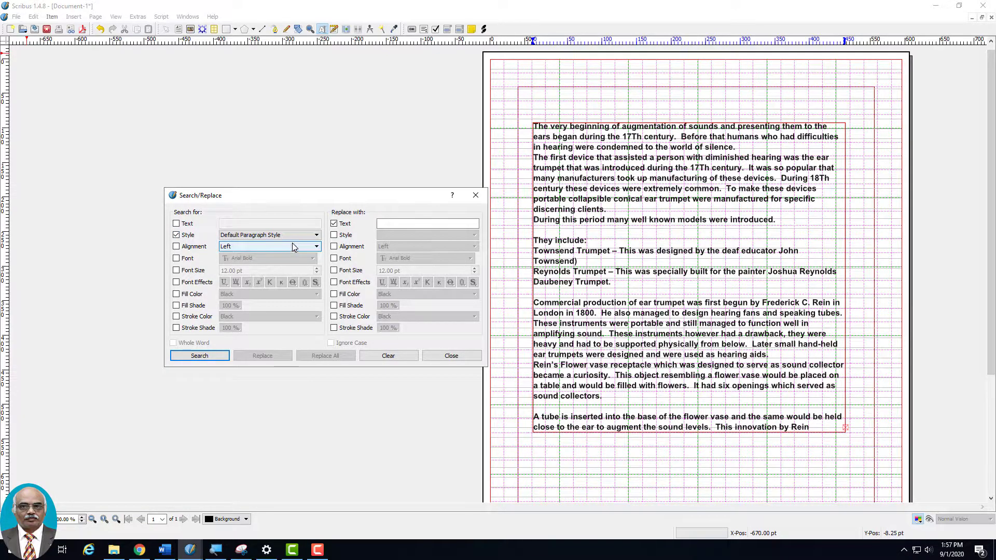
pyautogui.click(334, 237)
pyautogui.click(429, 234)
pyautogui.click(400, 255)
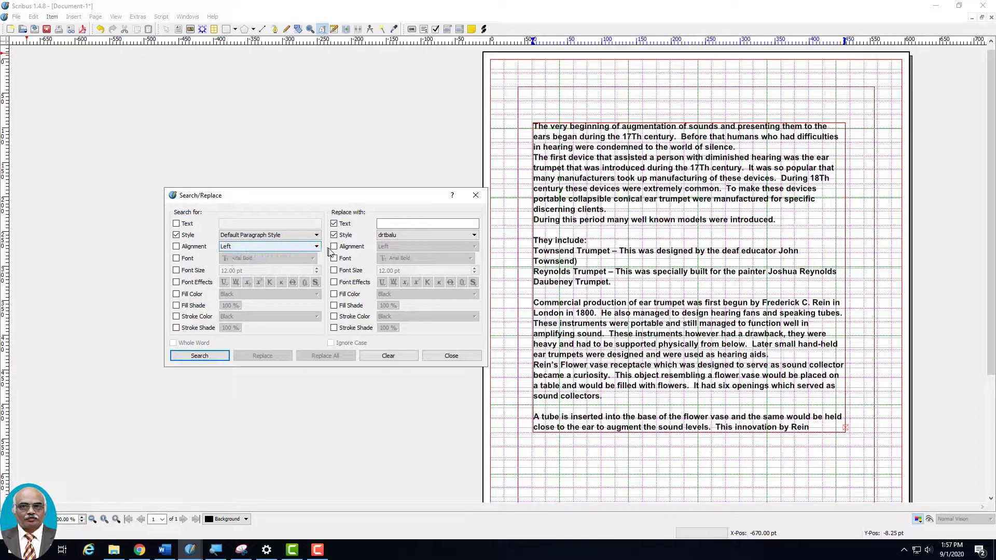
# Step: Run the style search on the text frame and close Search/Replace
pyautogui.click(225, 358)
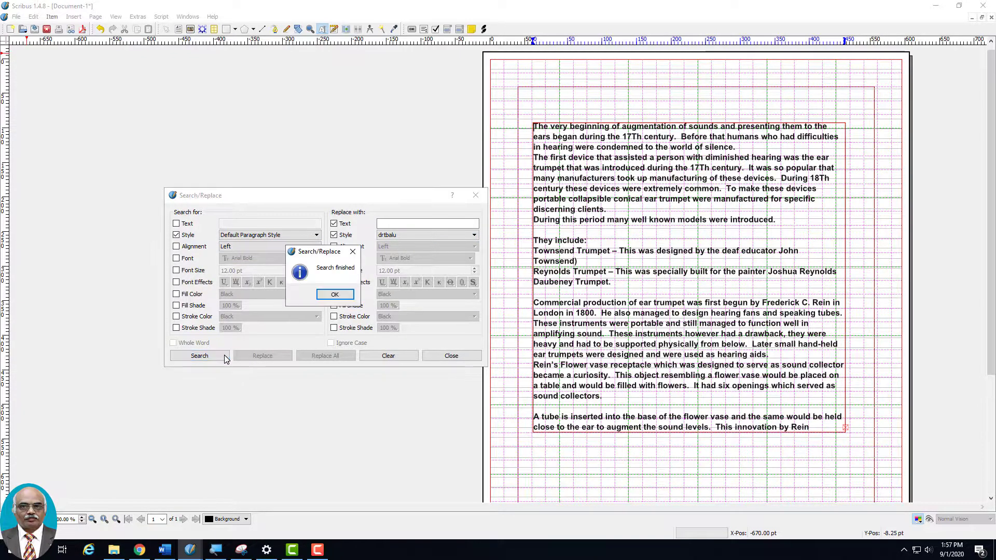
pyautogui.click(332, 297)
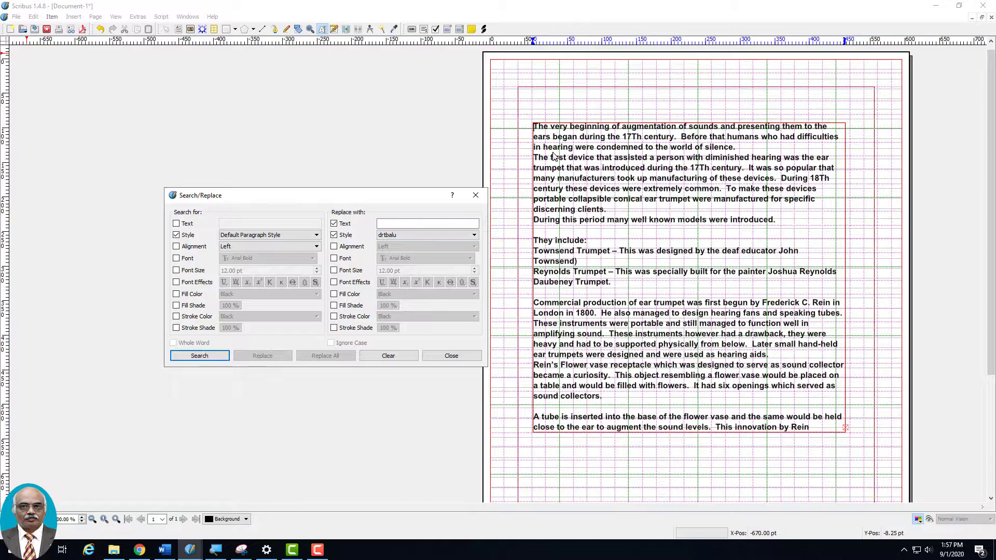
pyautogui.click(447, 356)
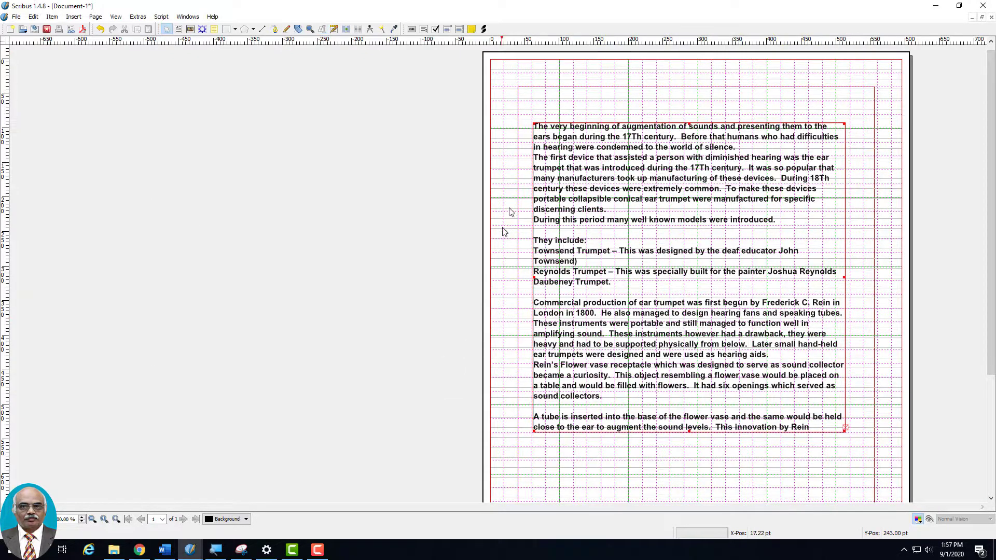
# Step: Select all visible text in the frame and run Search/Replace on it for Default Paragraph Style
pyautogui.moveTo(809, 427); pyautogui.dragTo(520, 138)
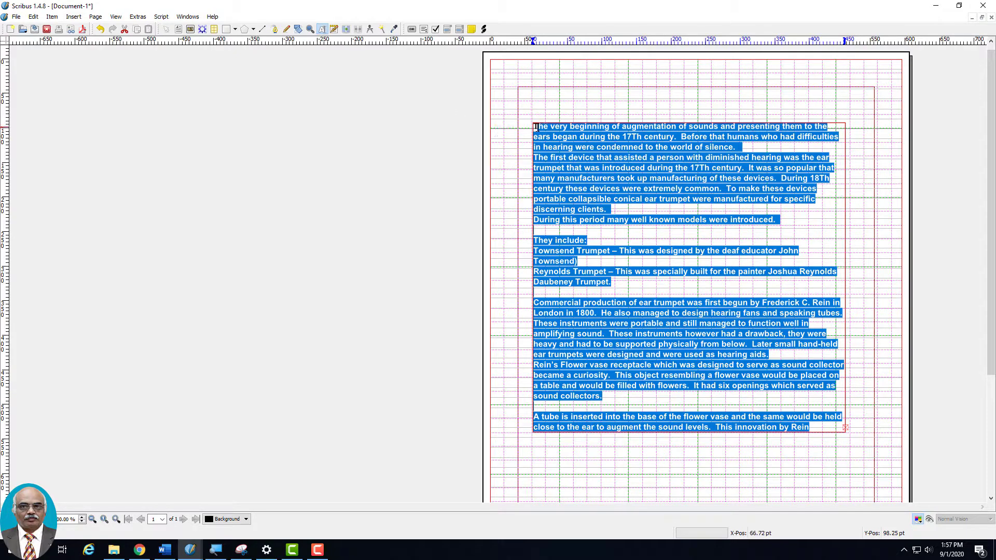
pyautogui.click(34, 17)
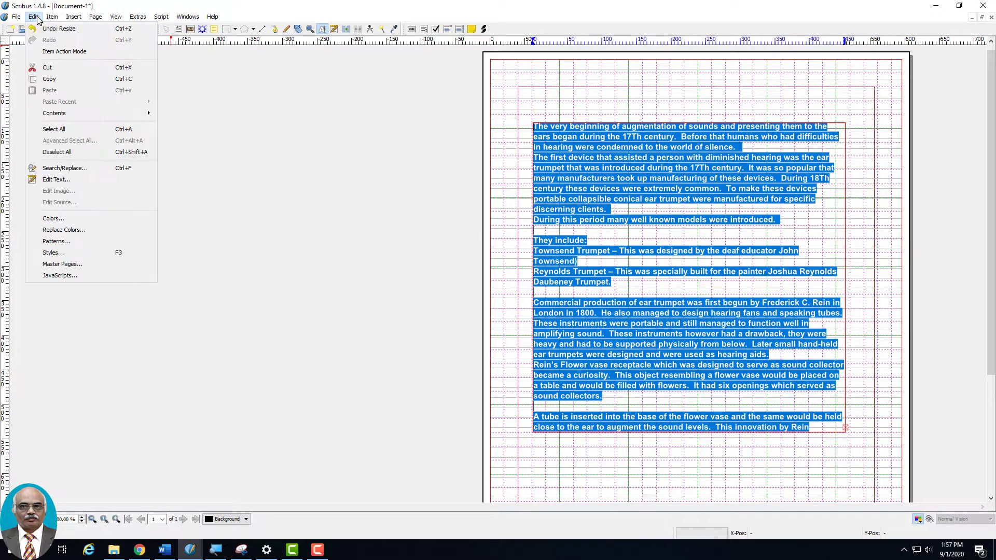
pyautogui.click(50, 168)
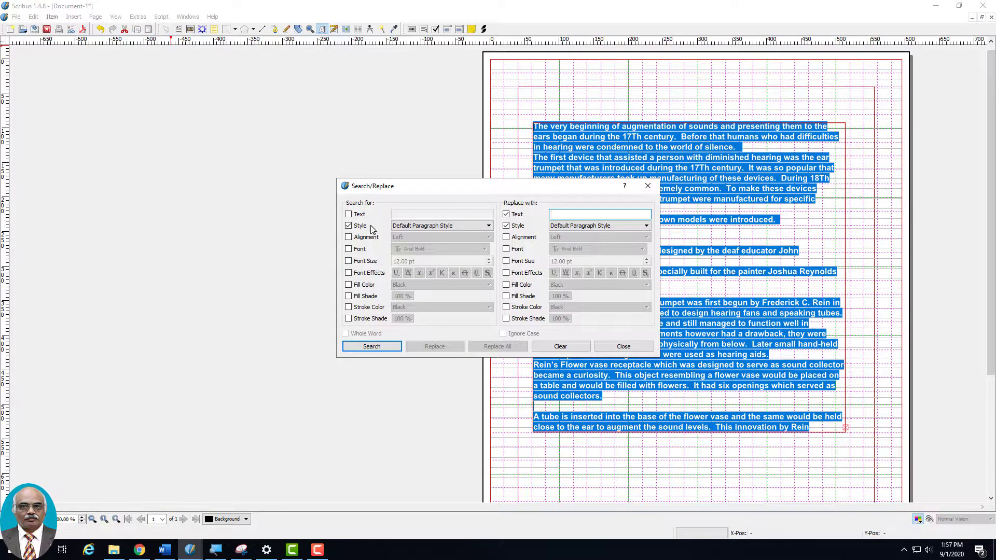
pyautogui.click(389, 348)
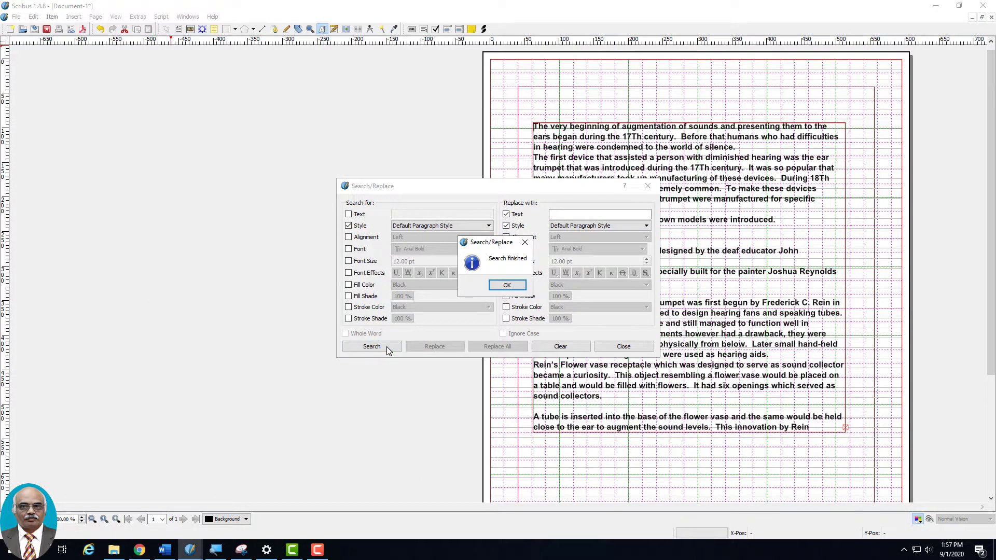
pyautogui.click(507, 285)
# Step: Set the replacement style to the custom paragraph style and search again with Arial Bold as an added font criterion
pyautogui.click(612, 227)
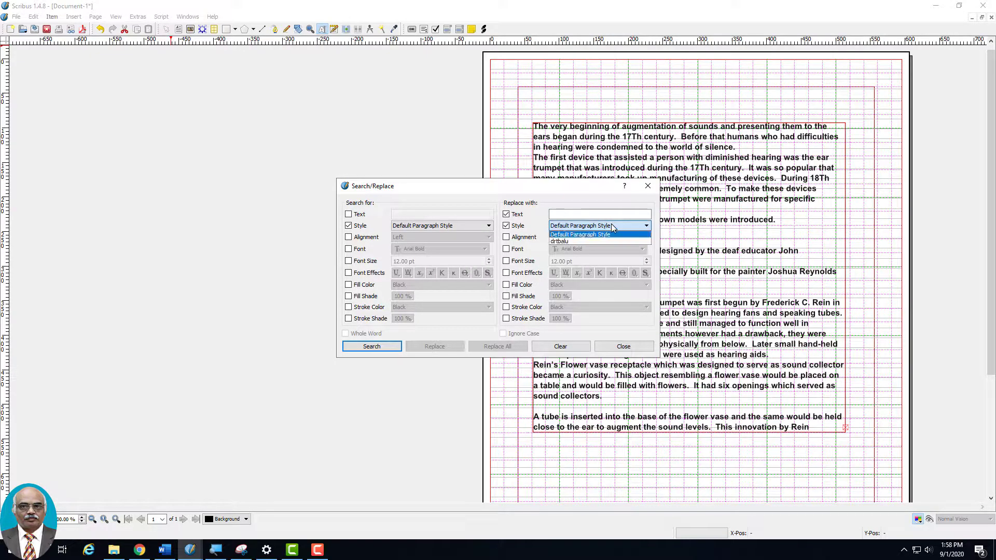
pyautogui.click(582, 241)
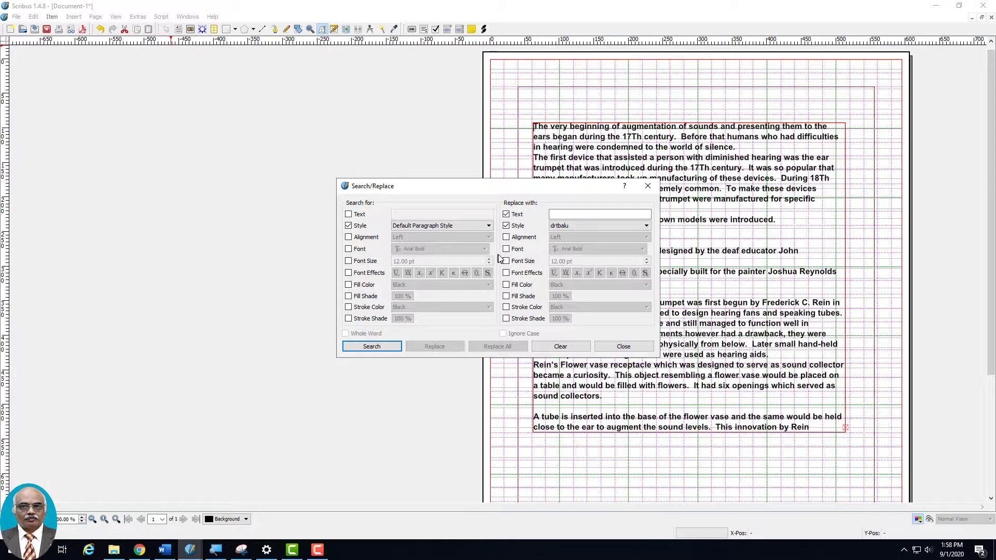
pyautogui.click(348, 249)
pyautogui.click(358, 346)
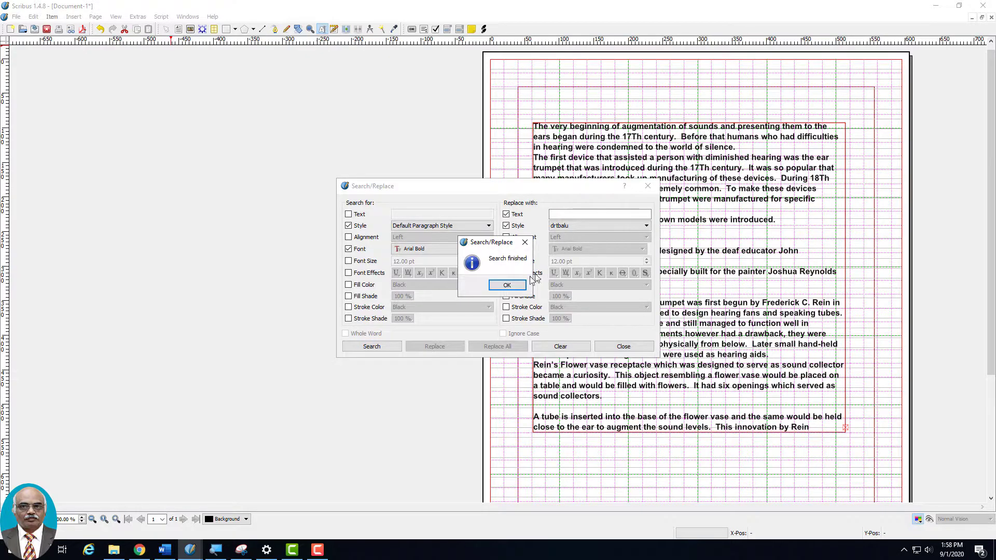
pyautogui.click(507, 285)
# Step: Enable the replacement font and set it to CenturySchL Italic
pyautogui.click(506, 249)
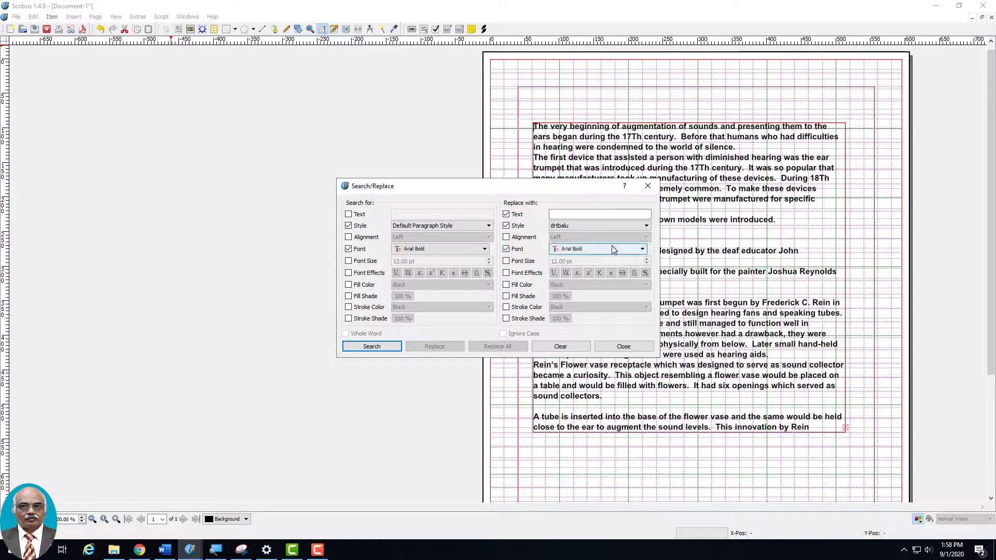
pyautogui.click(613, 249)
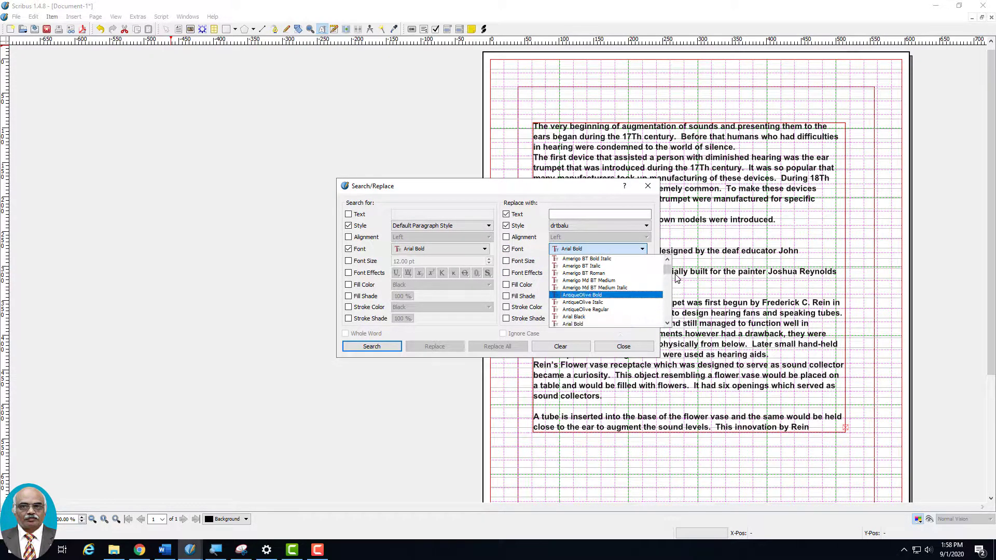
pyautogui.moveTo(667, 272); pyautogui.dragTo(669, 284)
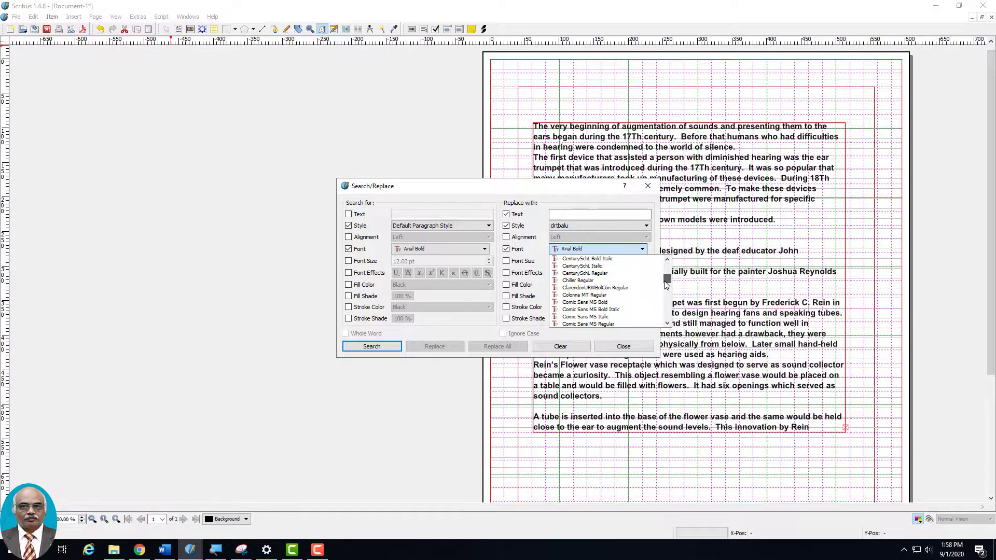
pyautogui.click(620, 265)
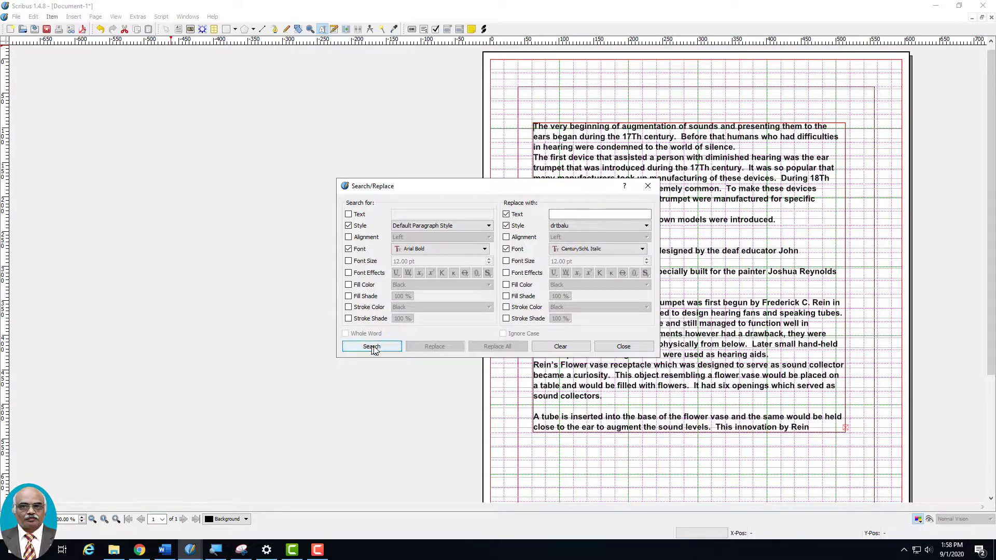
# Step: Add Cyan as the searched fill color, run the search, and dismiss its message
pyautogui.click(348, 284)
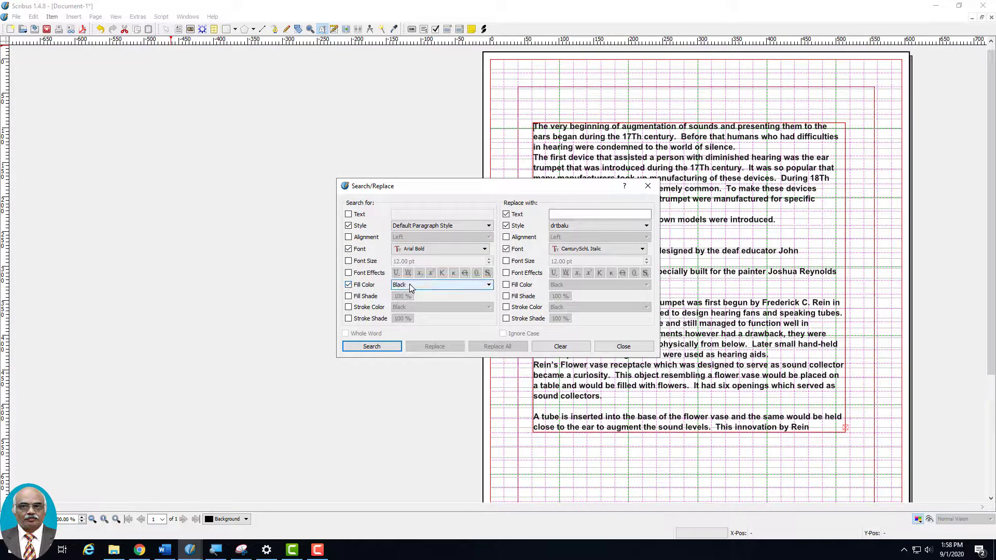
pyautogui.click(411, 286)
pyautogui.click(399, 327)
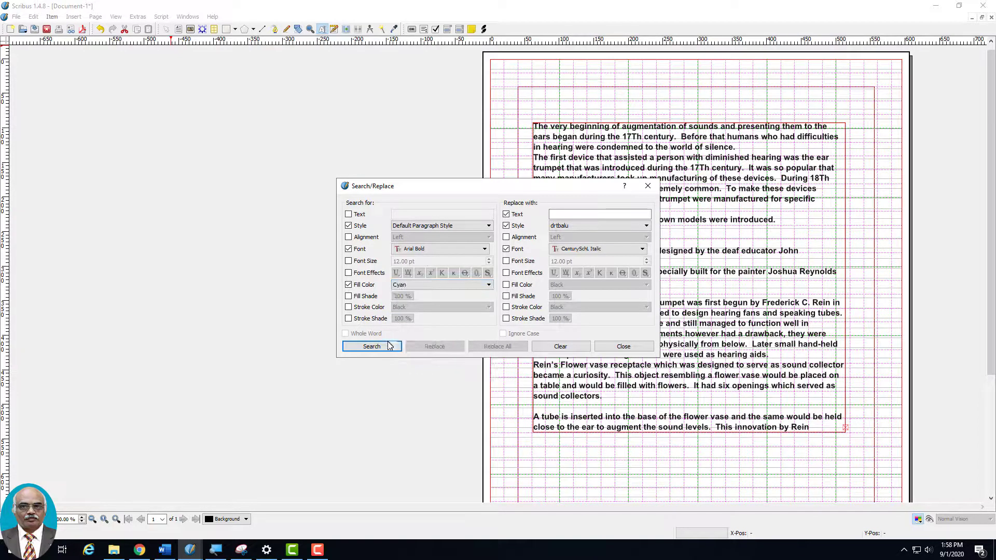
pyautogui.click(380, 347)
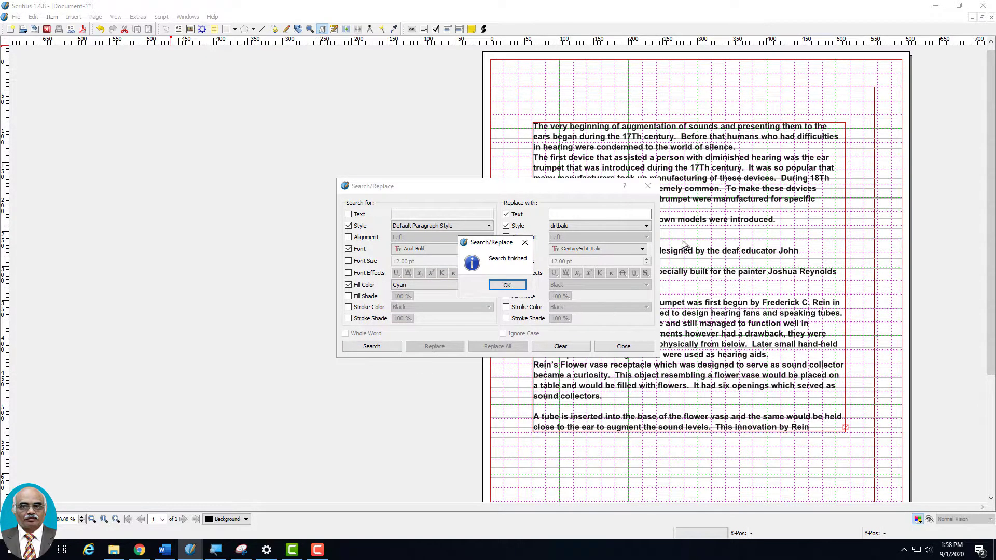
pyautogui.click(506, 285)
# Step: Enable the replacement fill color and set it to Cyan
pyautogui.click(506, 285)
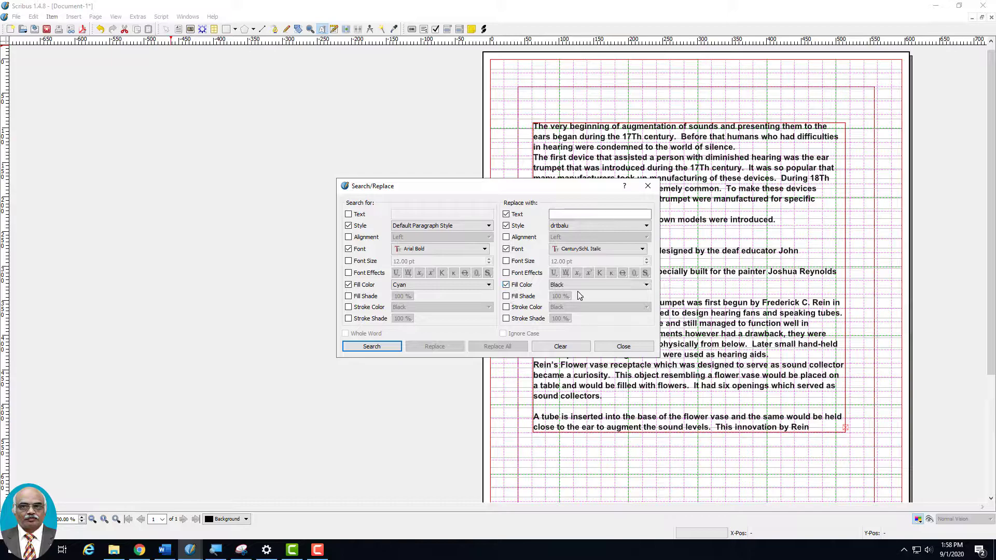
pyautogui.click(586, 285)
pyautogui.click(554, 328)
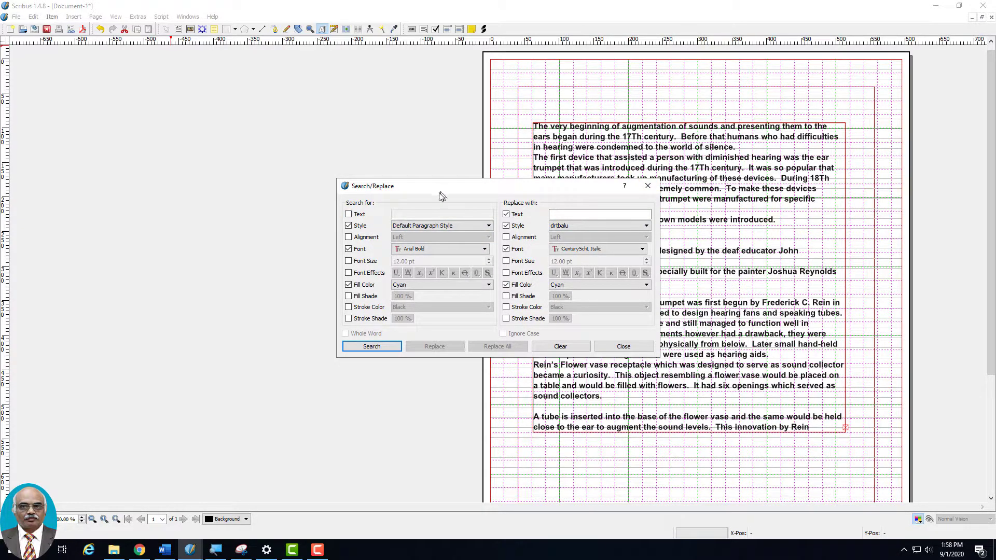
# Step: Add the text "that" to the search criteria and run the search
pyautogui.click(348, 214)
pyautogui.click(428, 214)
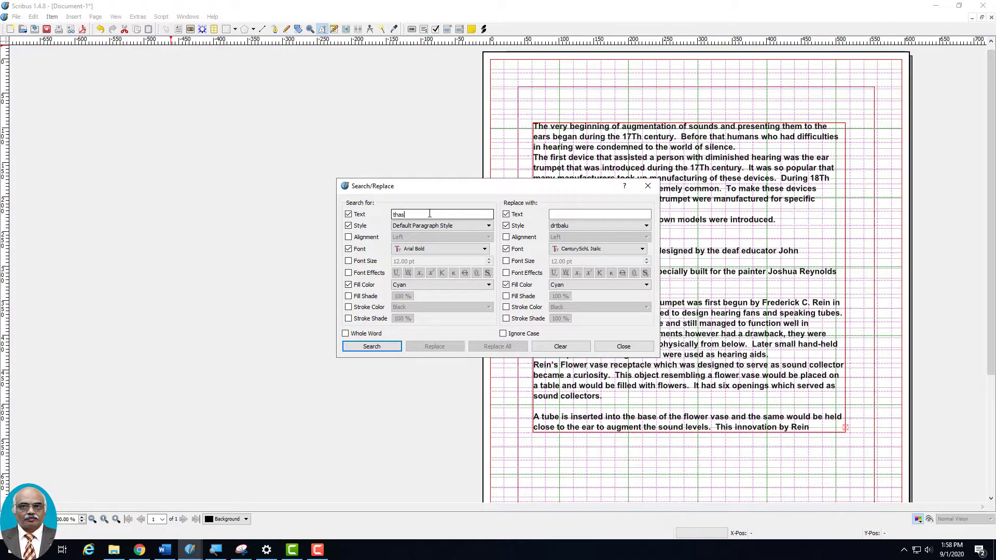
pyautogui.write('that')
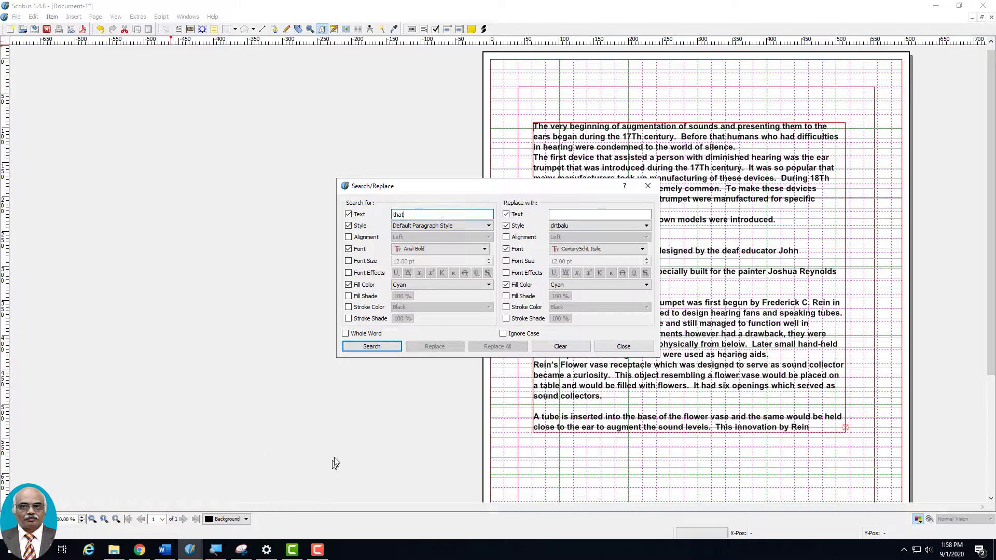
pyautogui.click(351, 347)
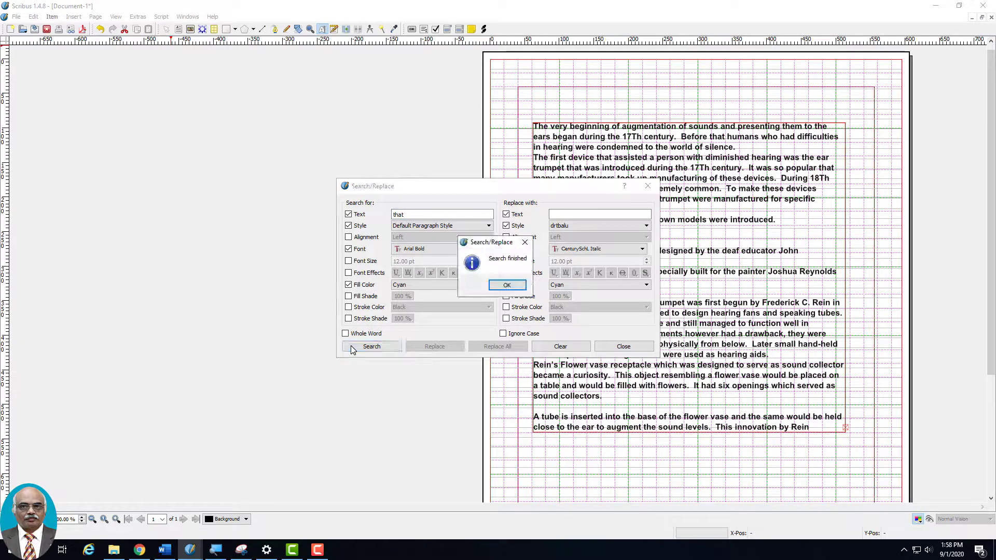
# Step: Dismiss the search message and close the Search/Replace dialog
pyautogui.click(506, 286)
pyautogui.moveTo(480, 193); pyautogui.dragTo(165, 215)
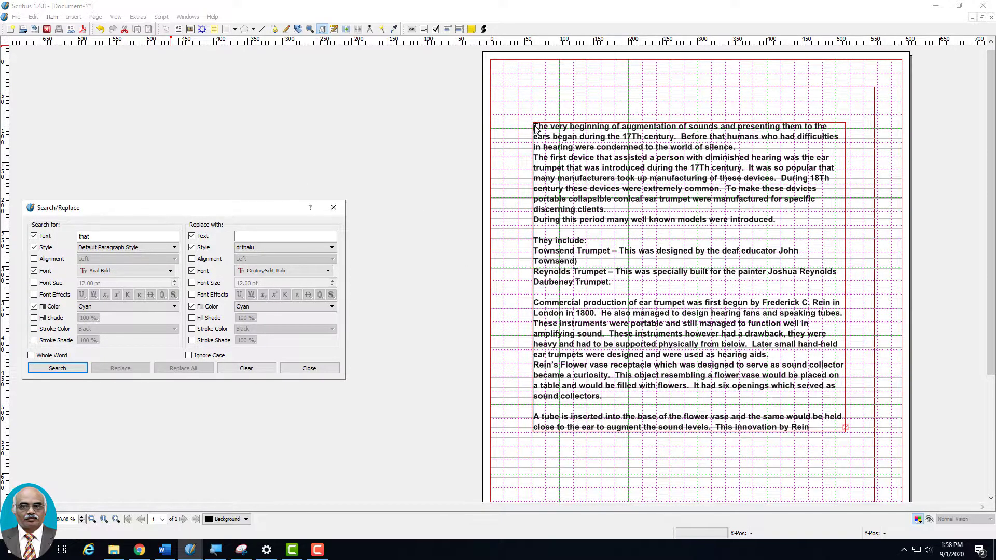
pyautogui.click(318, 369)
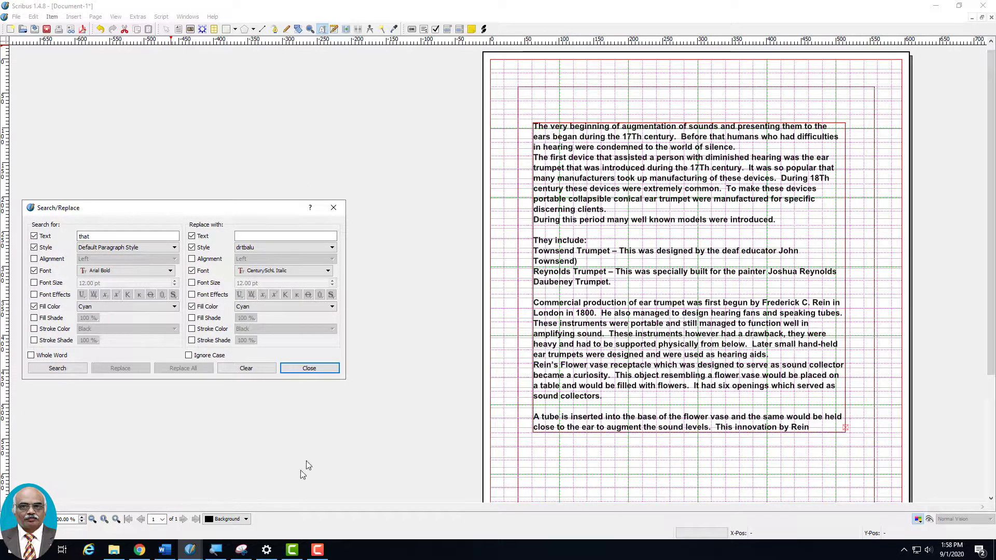
pyautogui.click(321, 369)
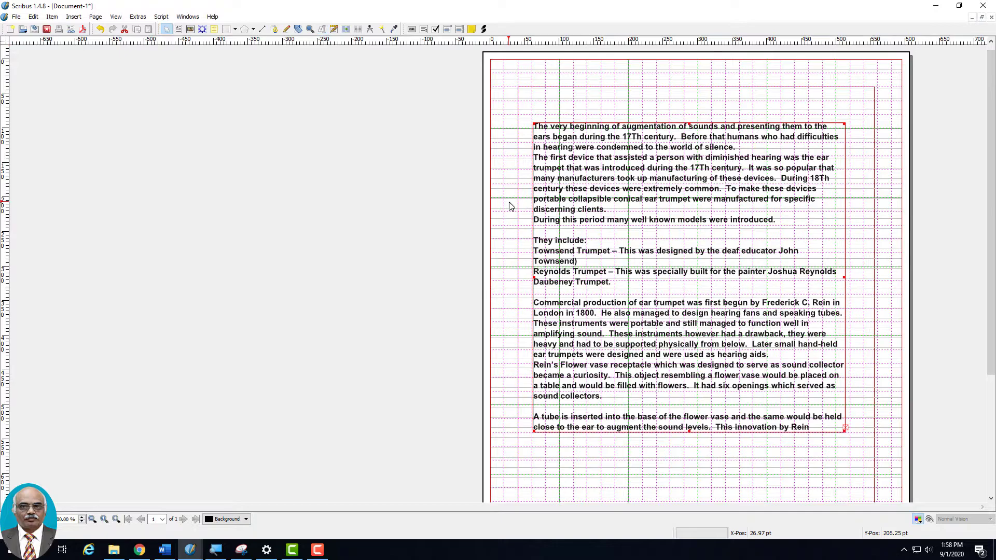
# Step: Select all visible text in the frame, reopen Search/Replace, run the search for "that", and dismiss its message
pyautogui.doubleClick(538, 128)
pyautogui.moveTo(538, 129); pyautogui.dragTo(814, 424)
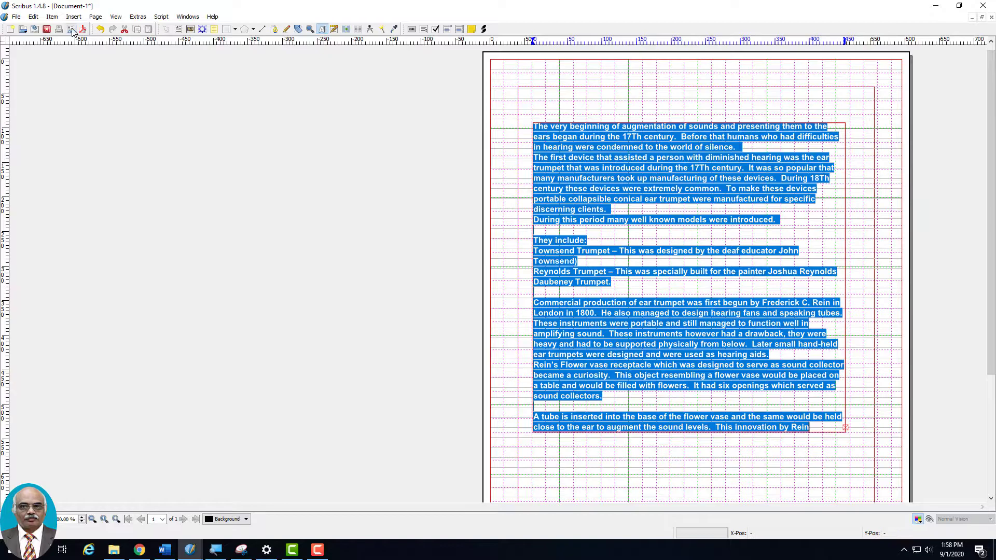
pyautogui.click(33, 17)
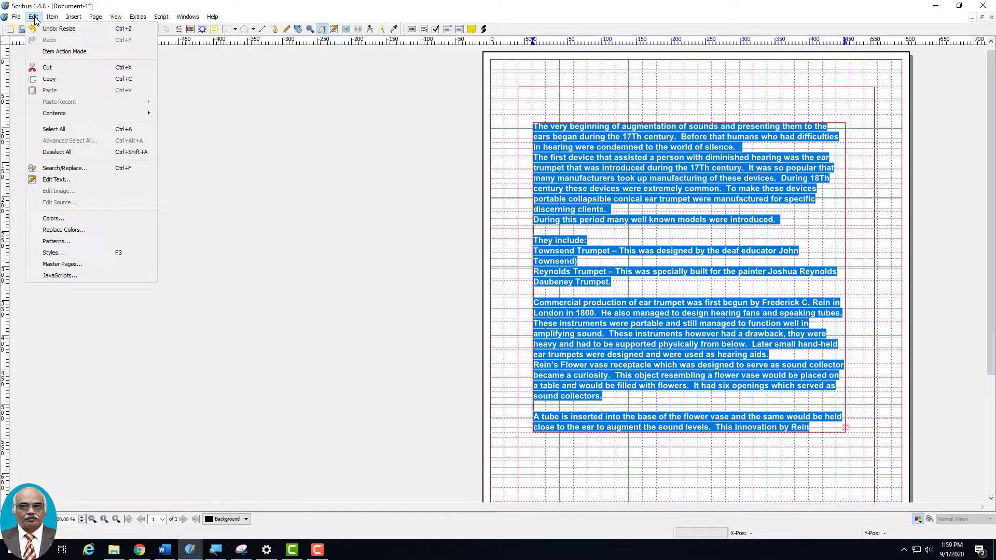
pyautogui.click(65, 168)
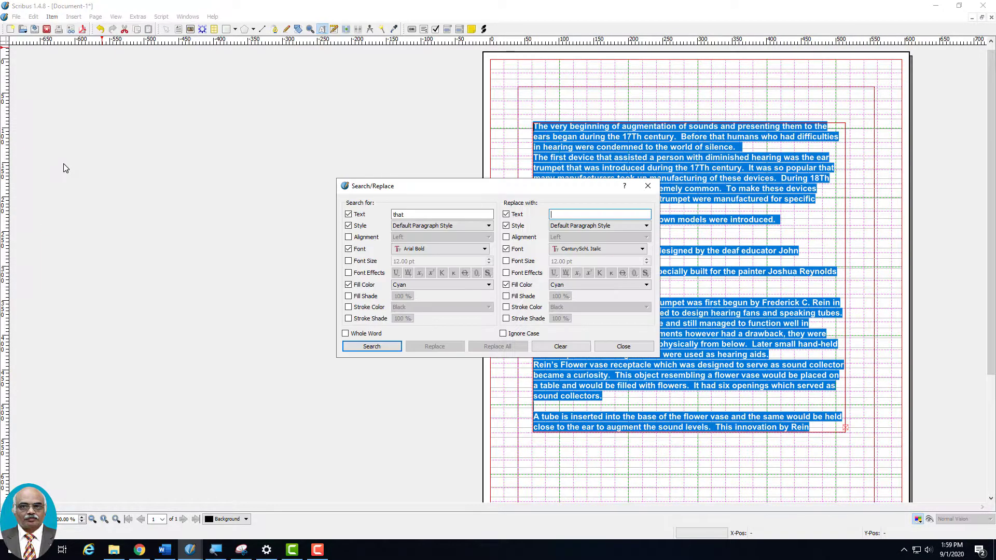
pyautogui.click(367, 349)
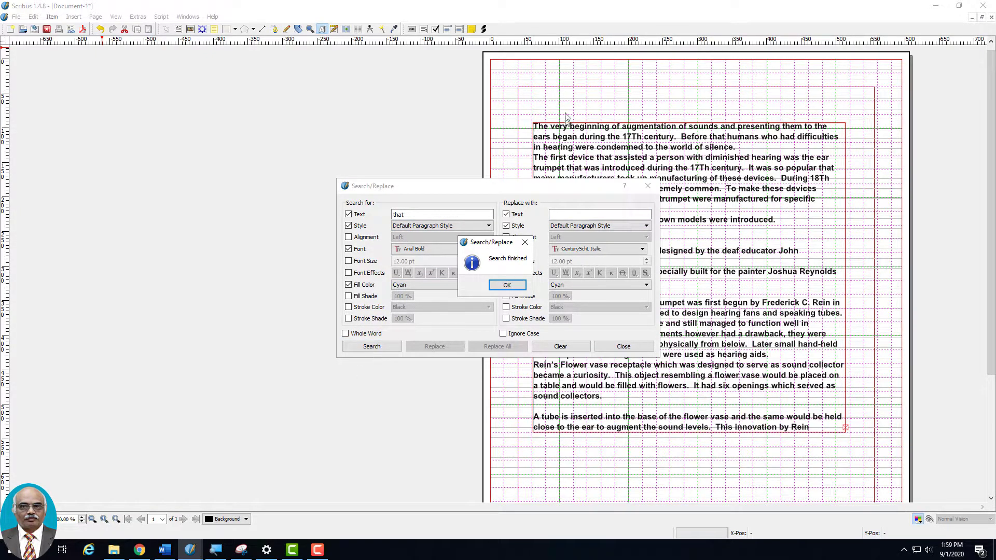
pyautogui.click(506, 285)
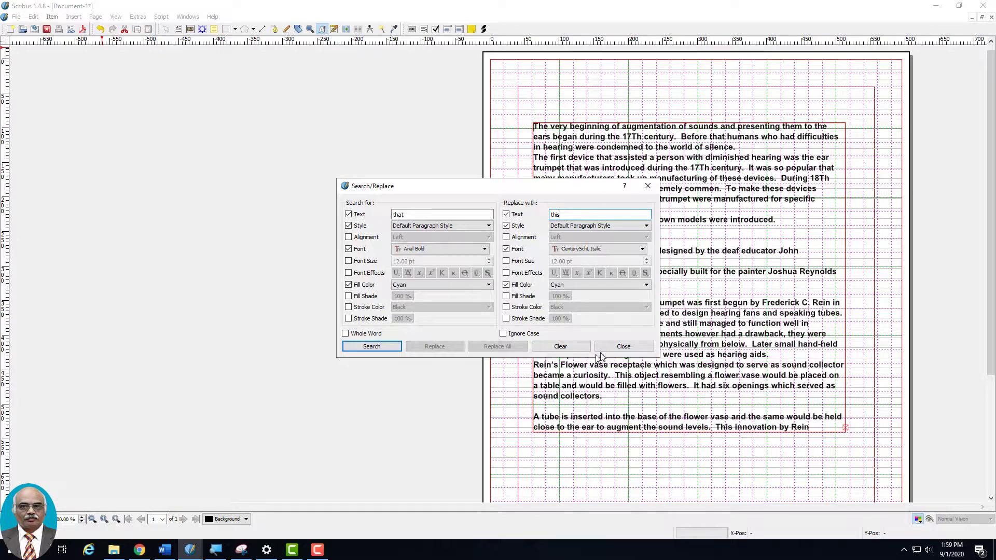
# Step: Enter "this" as the replacement text, set the replacement style to drtbalu, and rerun the search with Default Paragraph Style
pyautogui.click(390, 350)
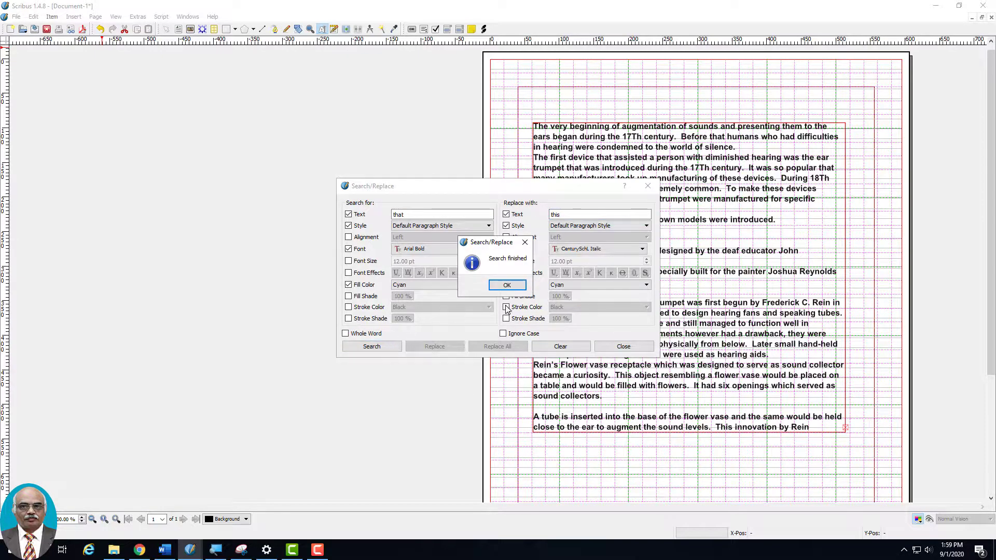
pyautogui.click(507, 285)
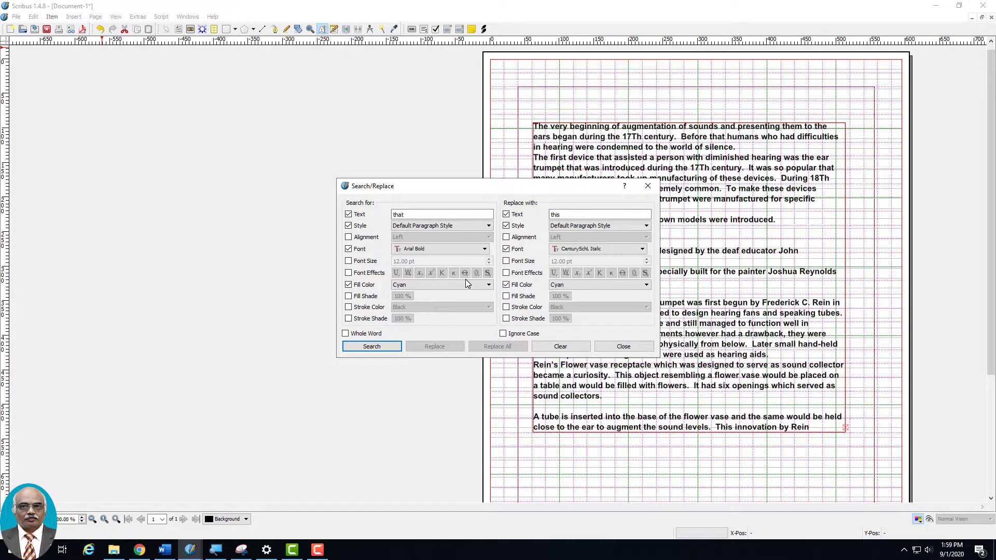
pyautogui.click(439, 226)
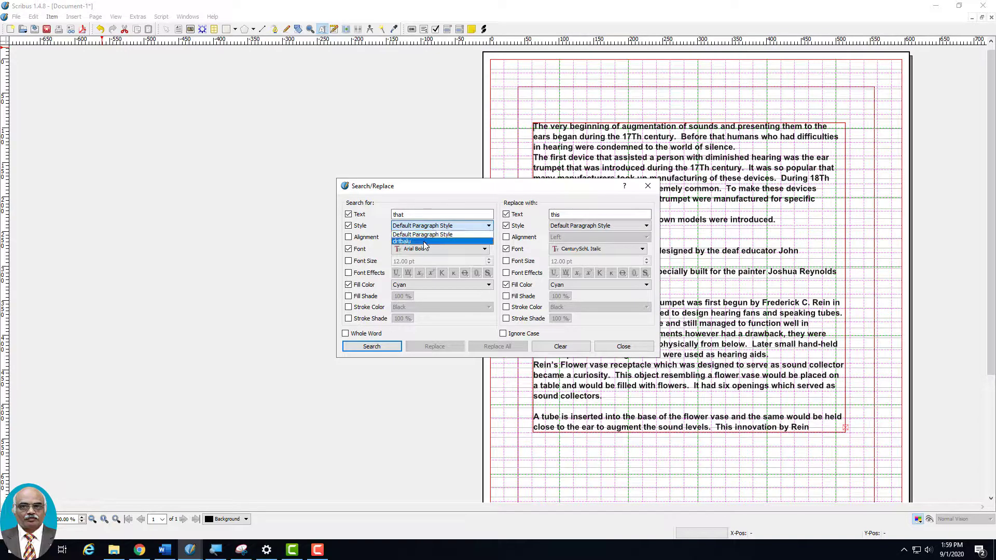
pyautogui.click(571, 226)
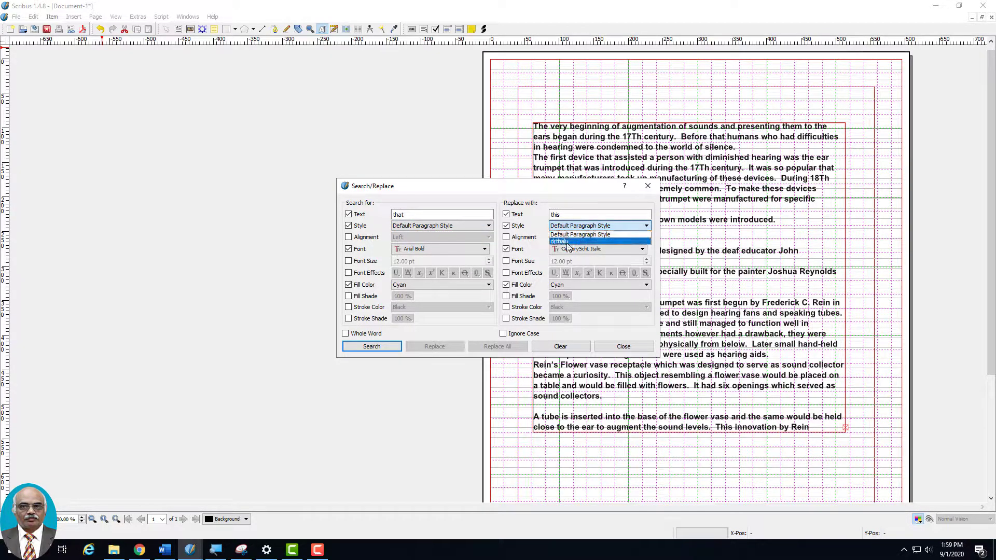
pyautogui.click(566, 242)
pyautogui.click(399, 227)
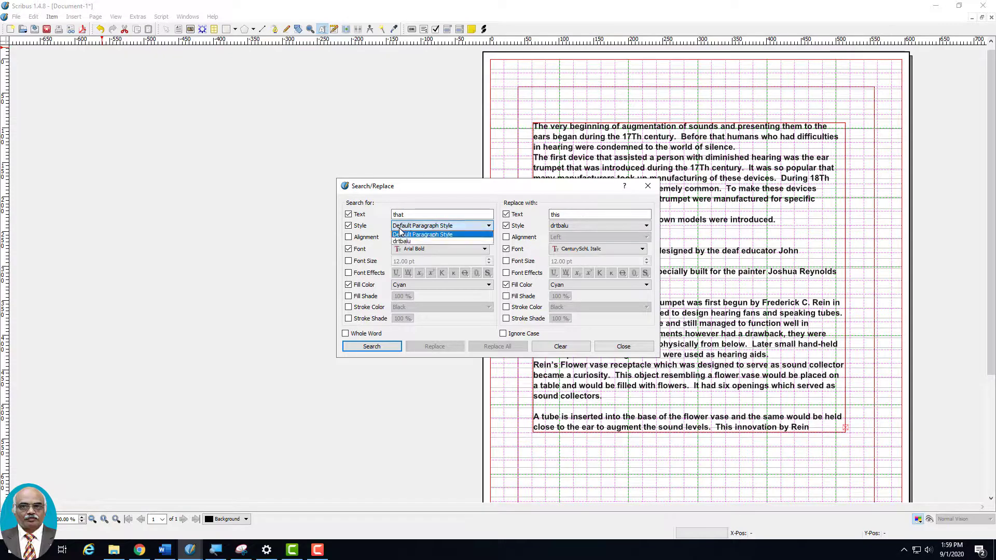
pyautogui.click(399, 234)
pyautogui.click(372, 346)
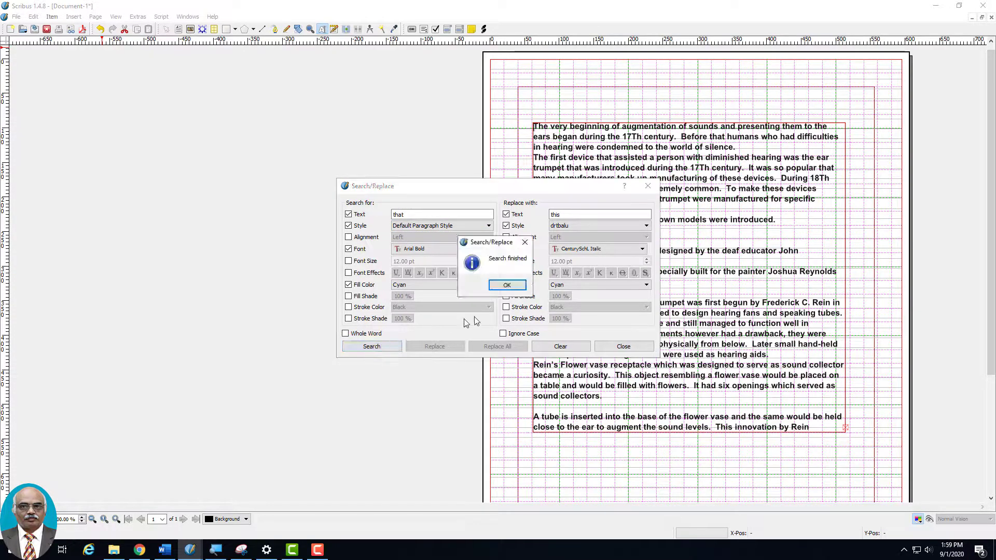
pyautogui.click(507, 284)
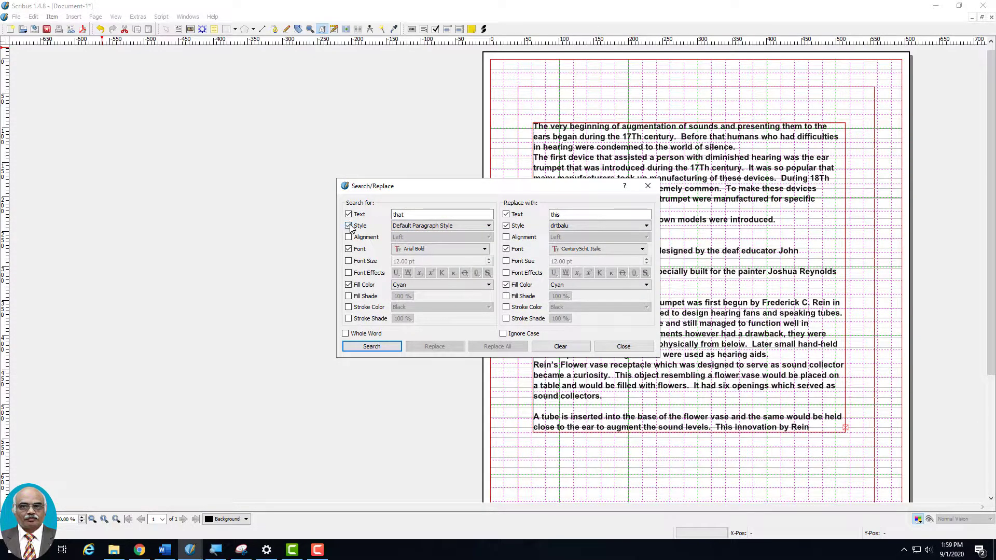
# Step: Disable the text criterion for both search and replacement, run the search, and dismiss its message
pyautogui.click(348, 214)
pyautogui.click(506, 214)
pyautogui.click(506, 225)
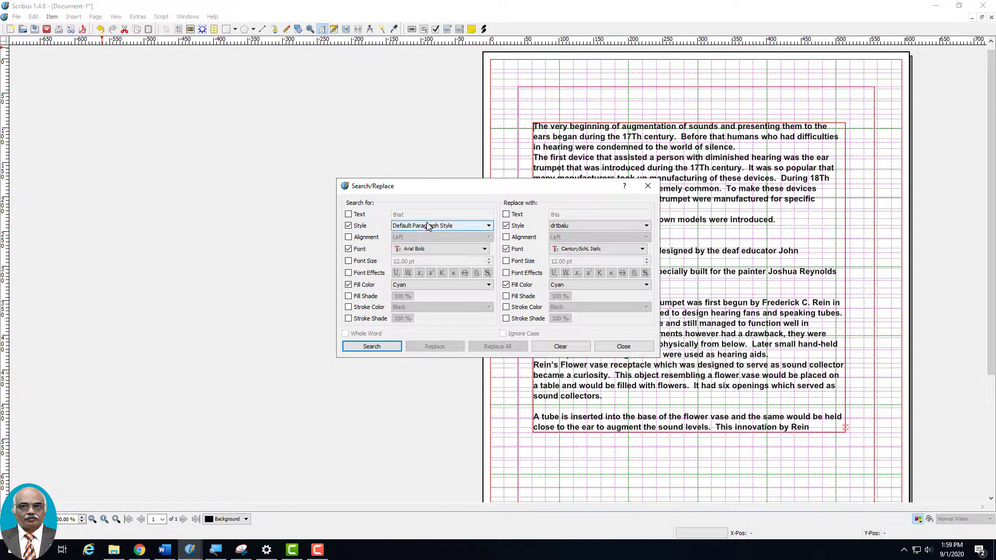
pyautogui.click(372, 347)
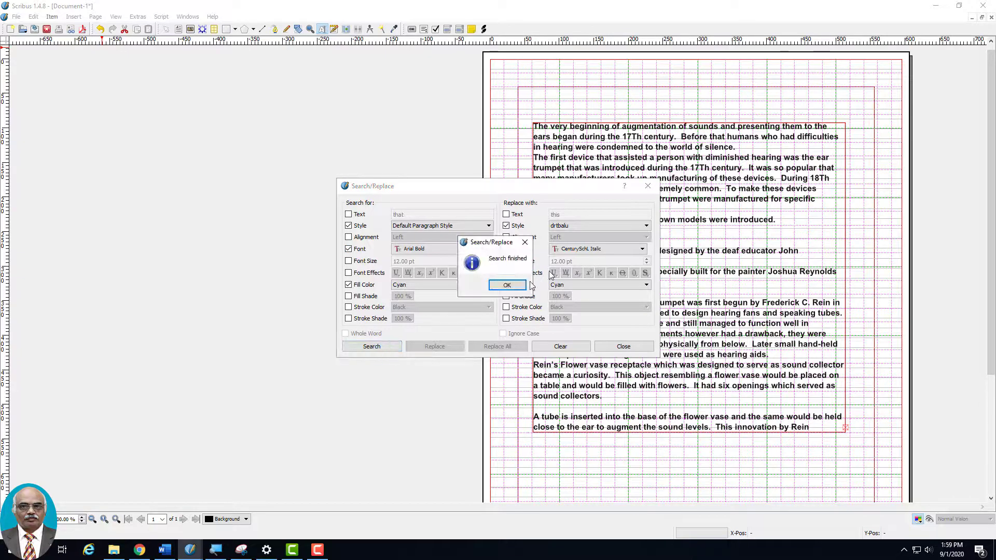
pyautogui.click(507, 285)
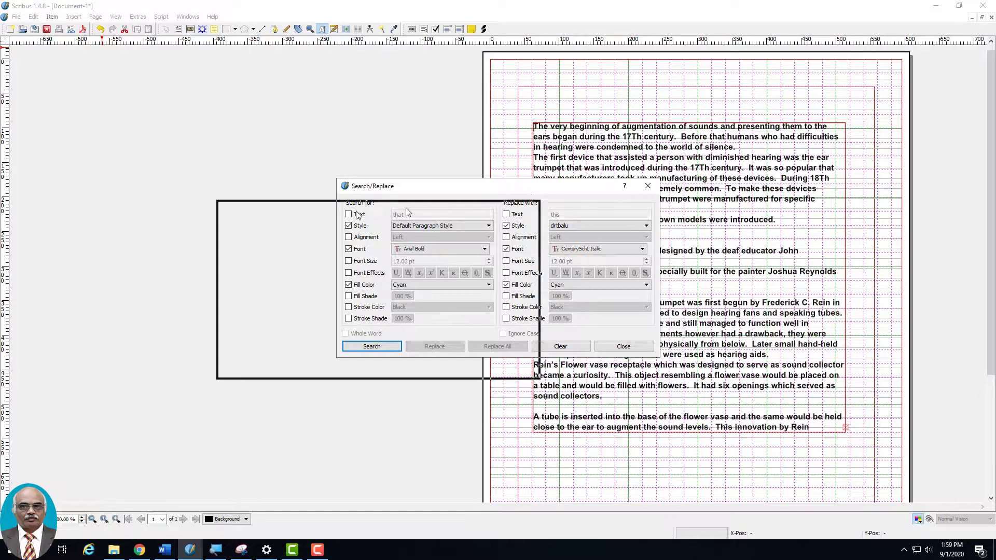
# Step: Close Search/Replace, reselect the frame's visible text, and run the search again from the reopened dialog
pyautogui.moveTo(458, 206); pyautogui.dragTo(320, 218)
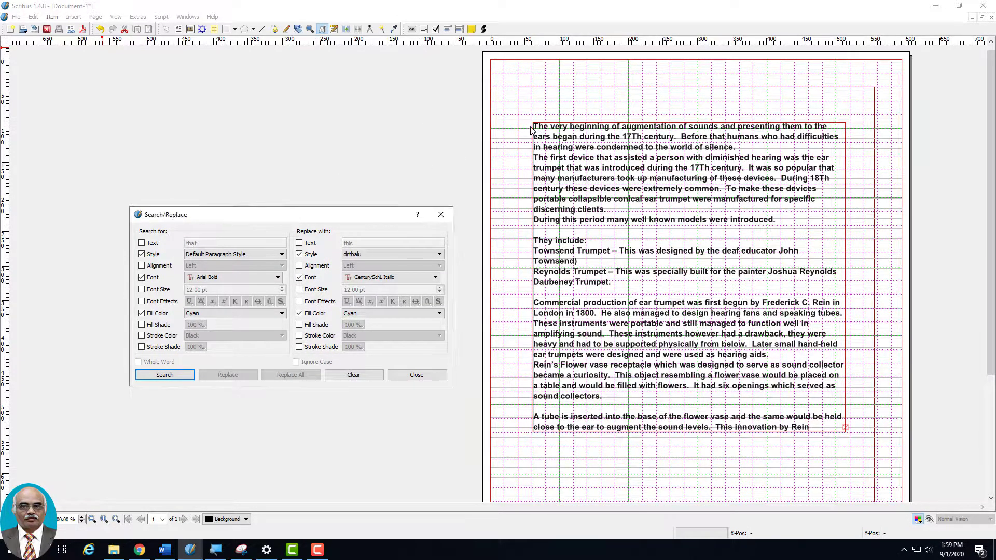
pyautogui.click(416, 374)
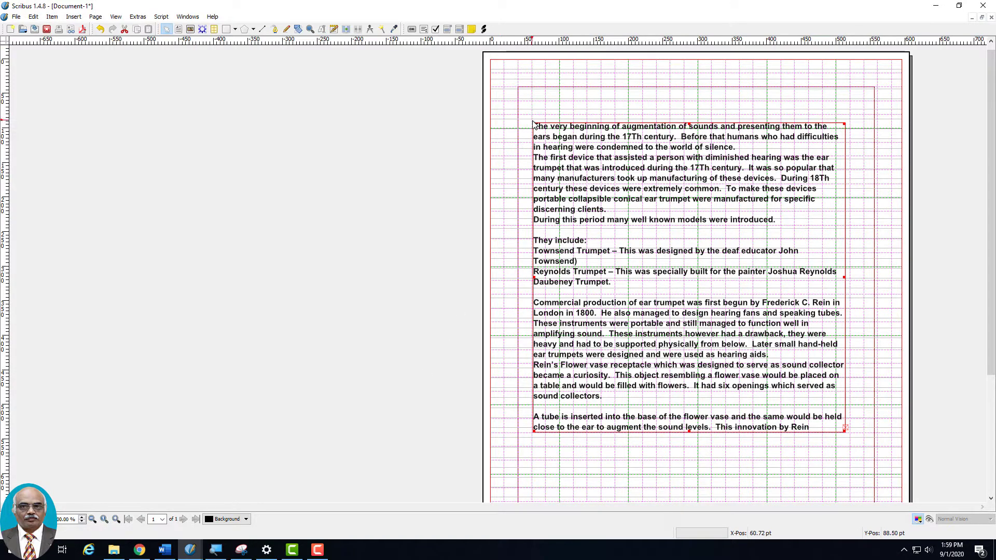
pyautogui.doubleClick(535, 127)
pyautogui.moveTo(535, 127); pyautogui.dragTo(840, 427)
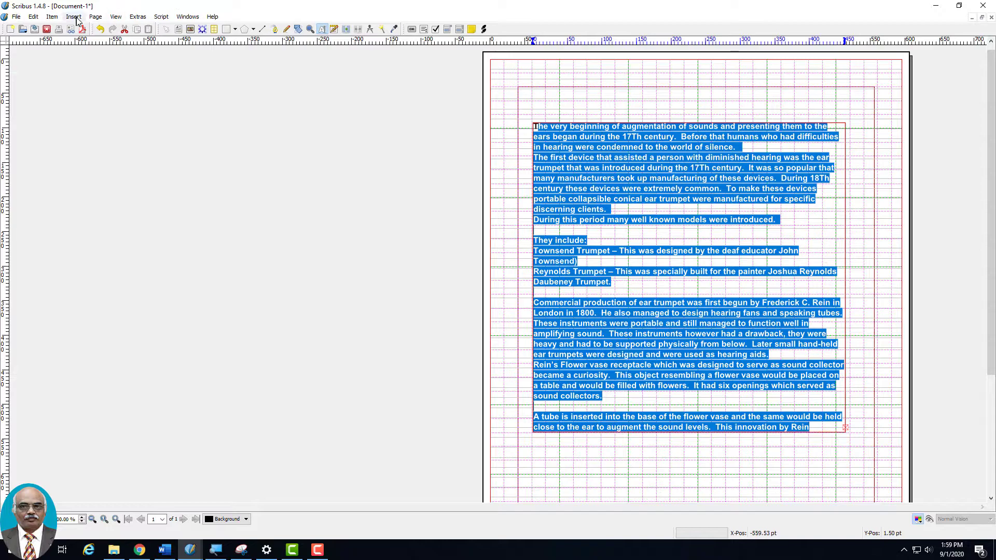
pyautogui.click(33, 17)
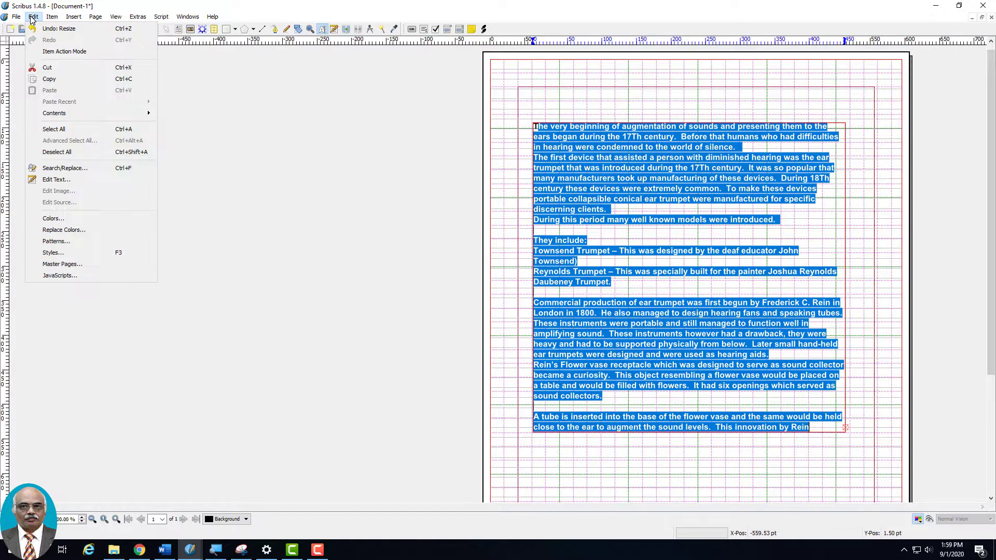
pyautogui.click(83, 166)
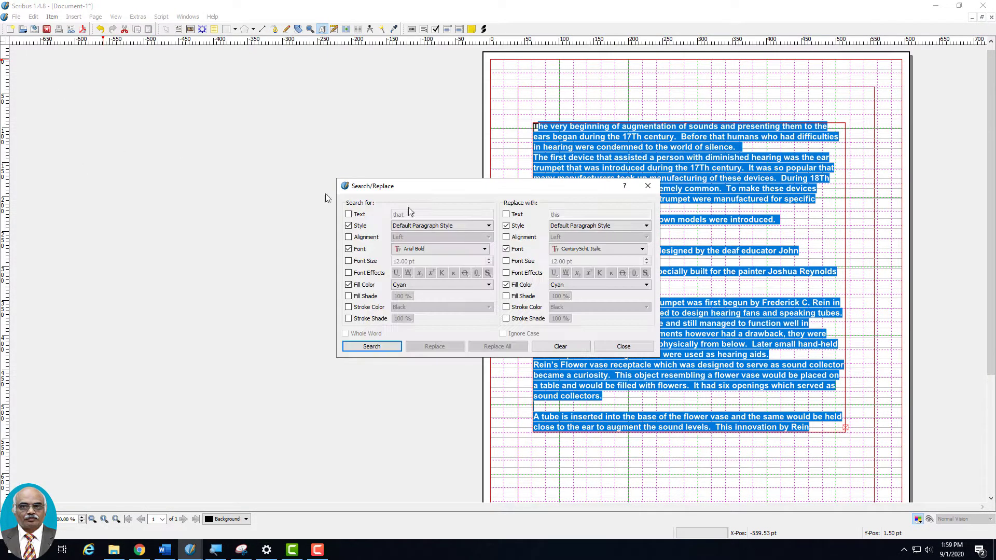
pyautogui.click(375, 351)
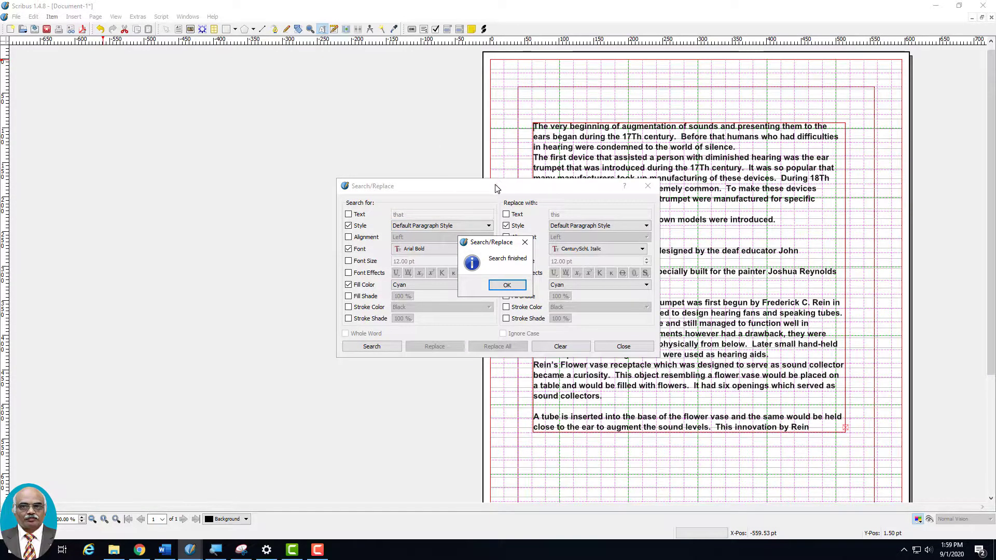
pyautogui.click(507, 286)
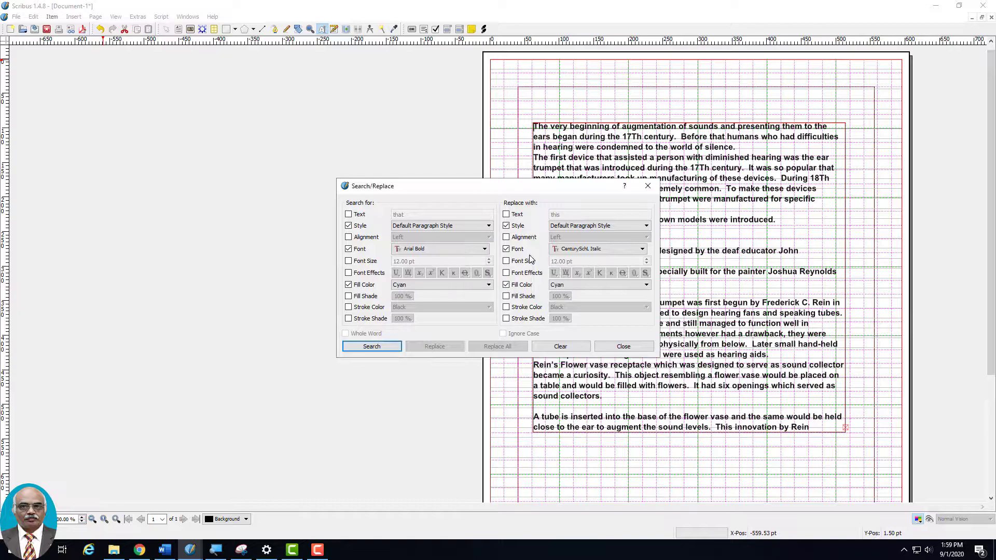
# Step: Change the replacement style to drtbalu, run the search, and dismiss its message
pyautogui.click(597, 226)
pyautogui.click(581, 241)
pyautogui.click(372, 346)
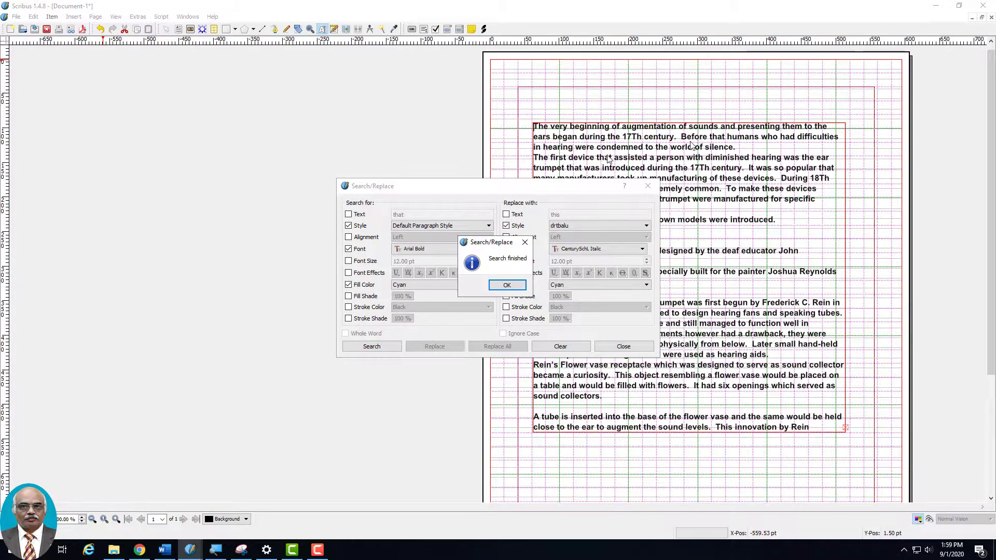
pyautogui.click(506, 285)
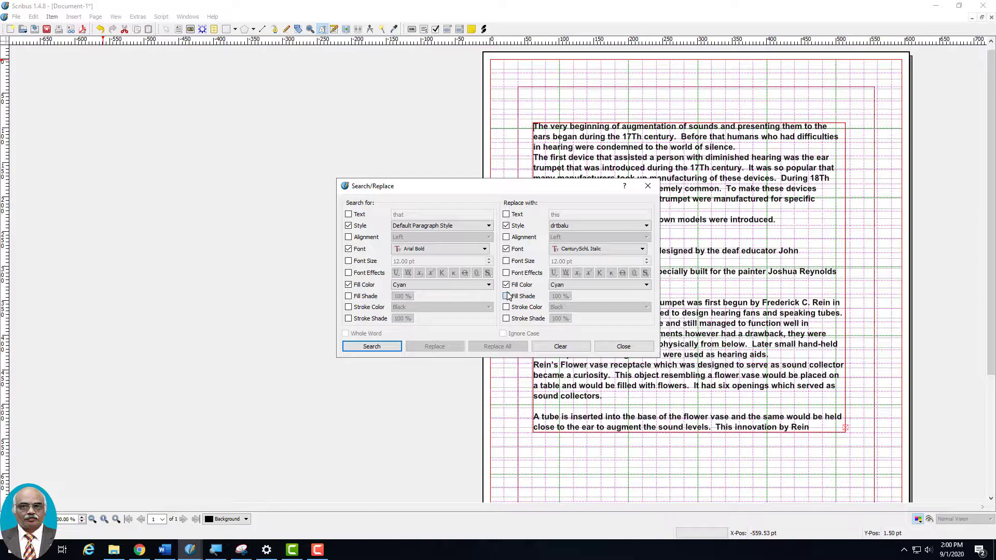
# Step: Enable the remaining replacement criteria: text, alignment, font size, font effects, fill shade, stroke color and stroke shade
pyautogui.click(507, 272)
pyautogui.click(507, 261)
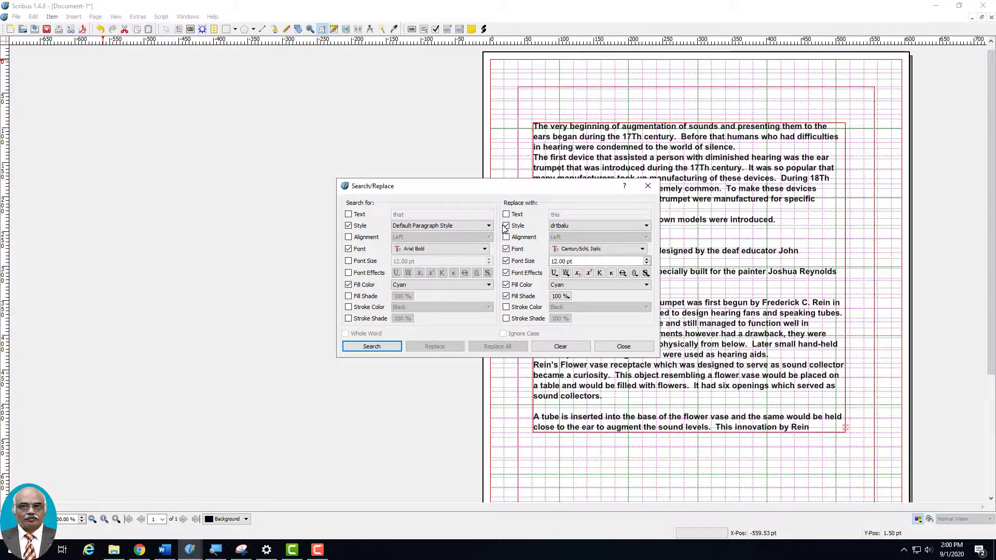
pyautogui.click(506, 214)
pyautogui.click(507, 237)
pyautogui.click(507, 308)
pyautogui.click(506, 319)
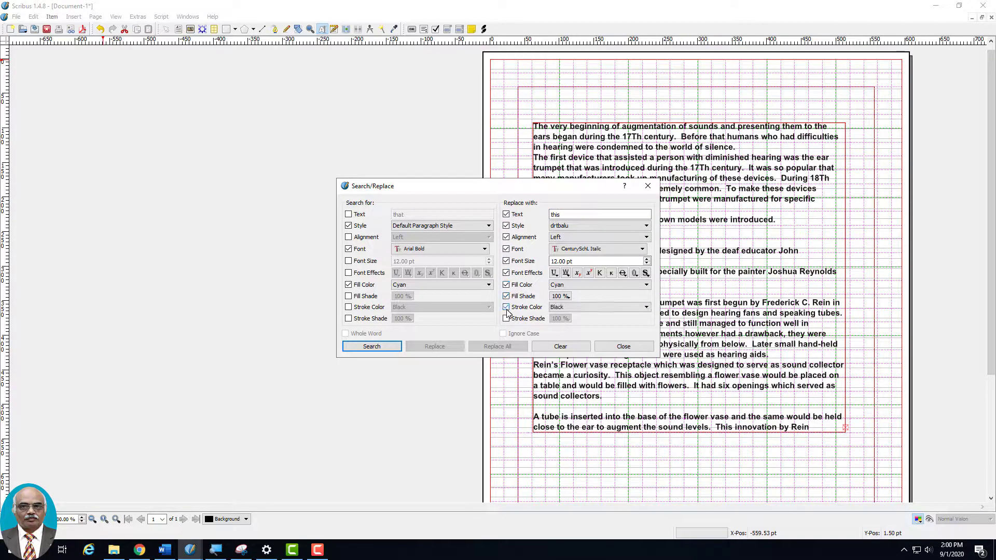
# Step: Enable the remaining search criteria: text, alignment, font size, font effects, fill shade, stroke color and stroke shade
pyautogui.click(349, 214)
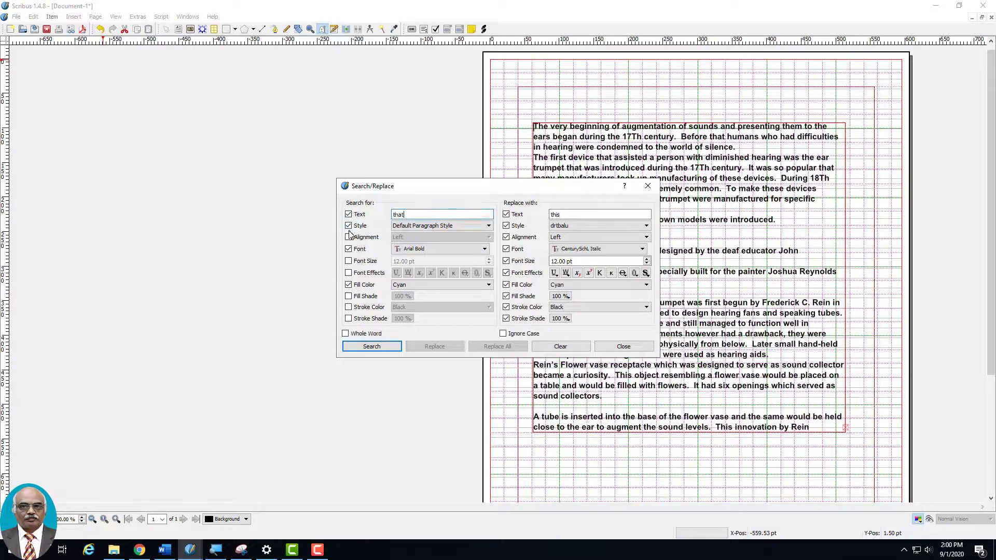
pyautogui.click(349, 237)
pyautogui.click(348, 260)
pyautogui.click(348, 273)
pyautogui.click(348, 297)
pyautogui.click(348, 307)
pyautogui.click(349, 318)
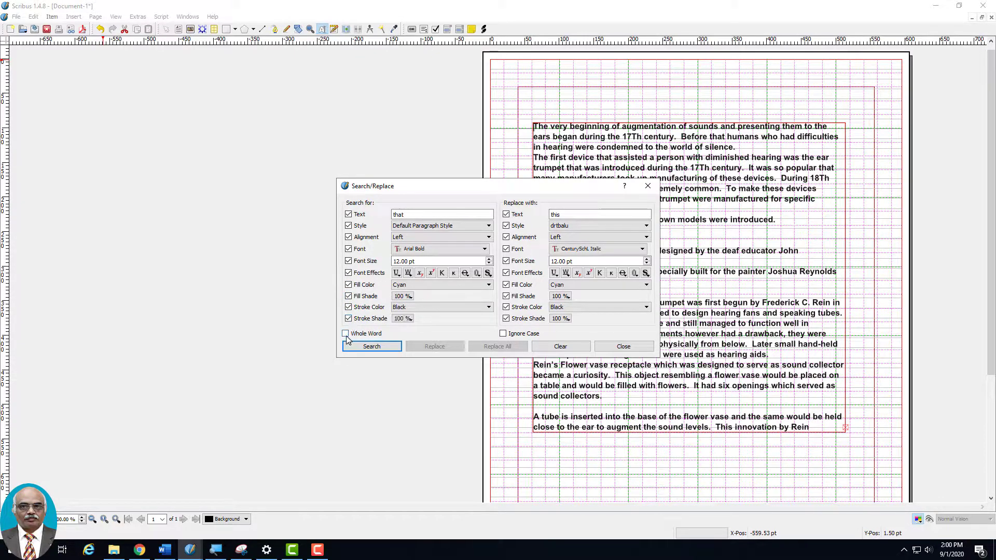
# Step: Run the search with Whole Word enabled, and turn on Subscript among the replacement font effects
pyautogui.click(379, 347)
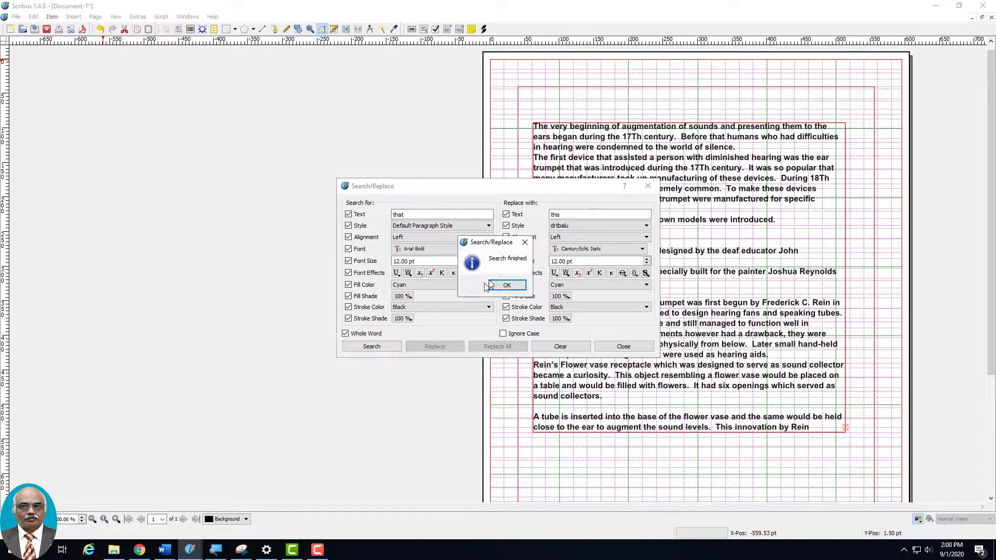
pyautogui.click(498, 287)
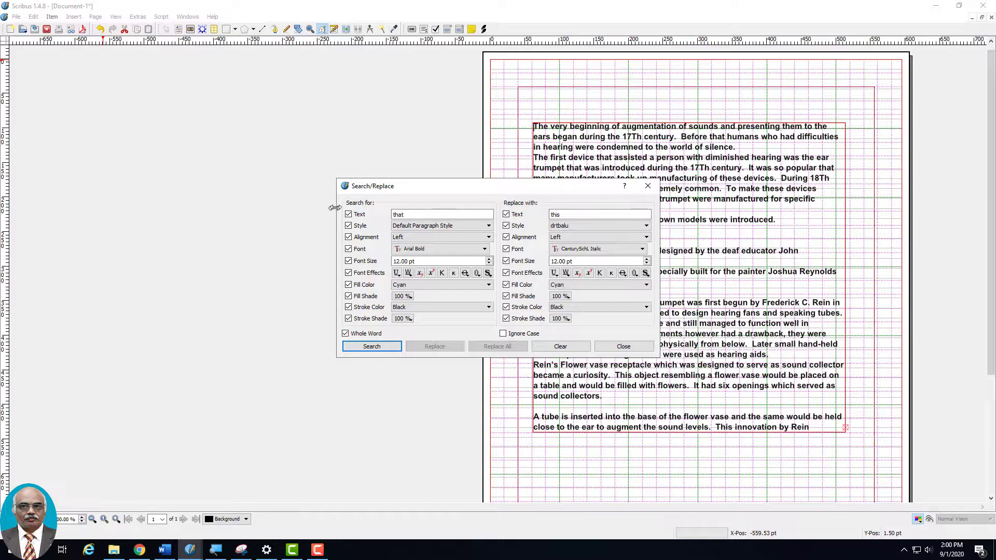
pyautogui.moveTo(409, 188); pyautogui.dragTo(217, 251)
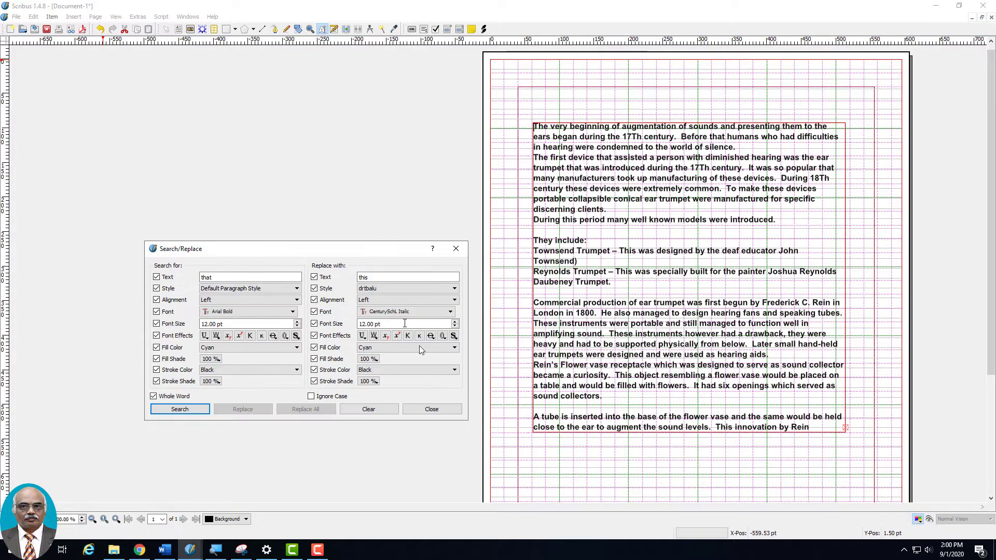
pyautogui.click(386, 337)
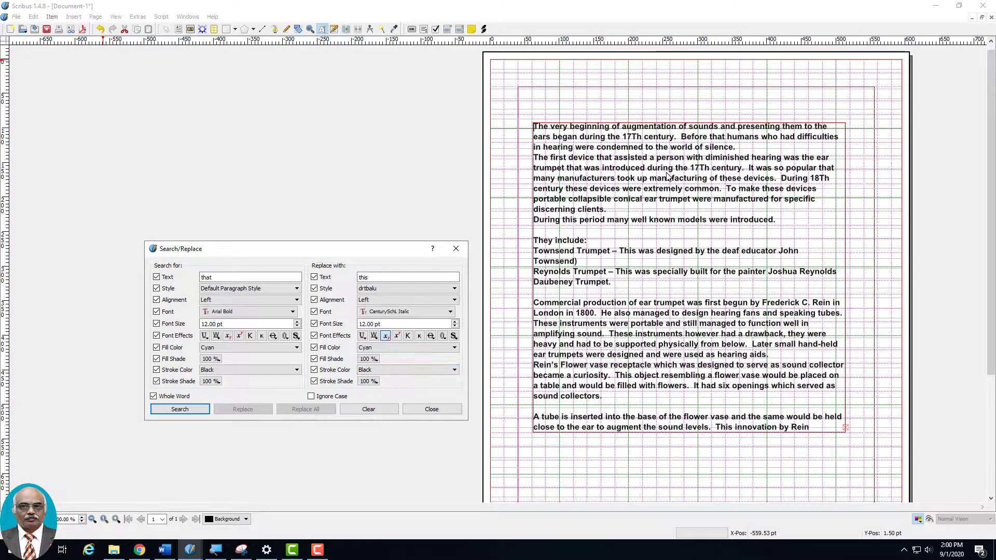
# Step: Select the "C" of "Commercial" in the text frame and search for "c" with Whole Word disabled and Ignore Case enabled
pyautogui.click(538, 300)
pyautogui.click(421, 410)
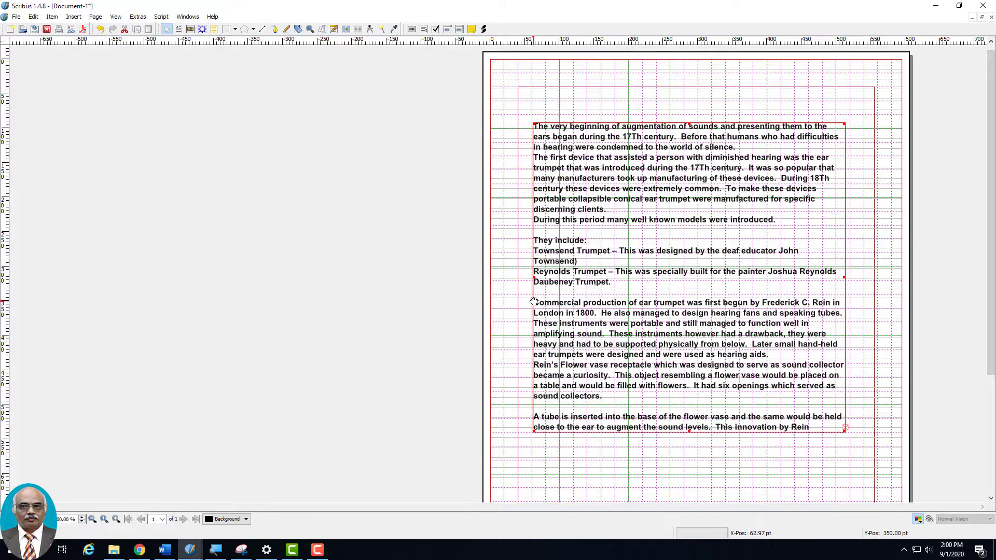
pyautogui.doubleClick(537, 301)
pyautogui.hotkey('shift', 'Right')
pyautogui.click(31, 17)
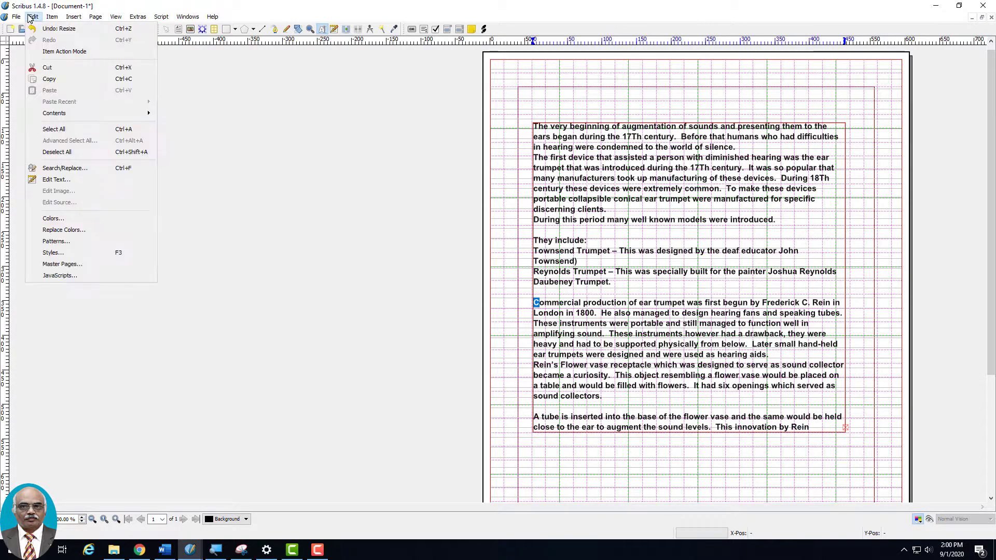
pyautogui.click(64, 168)
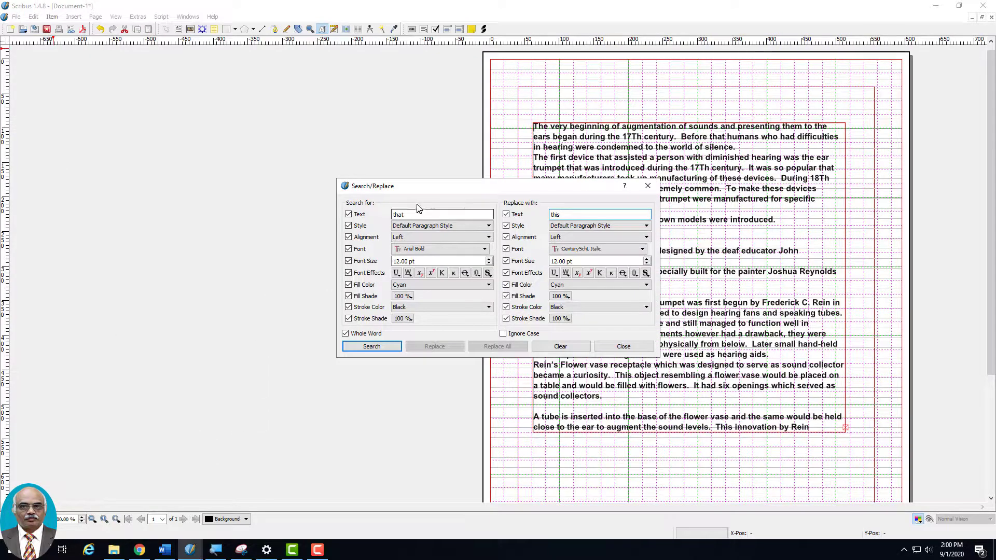
pyautogui.moveTo(462, 185); pyautogui.dragTo(299, 275)
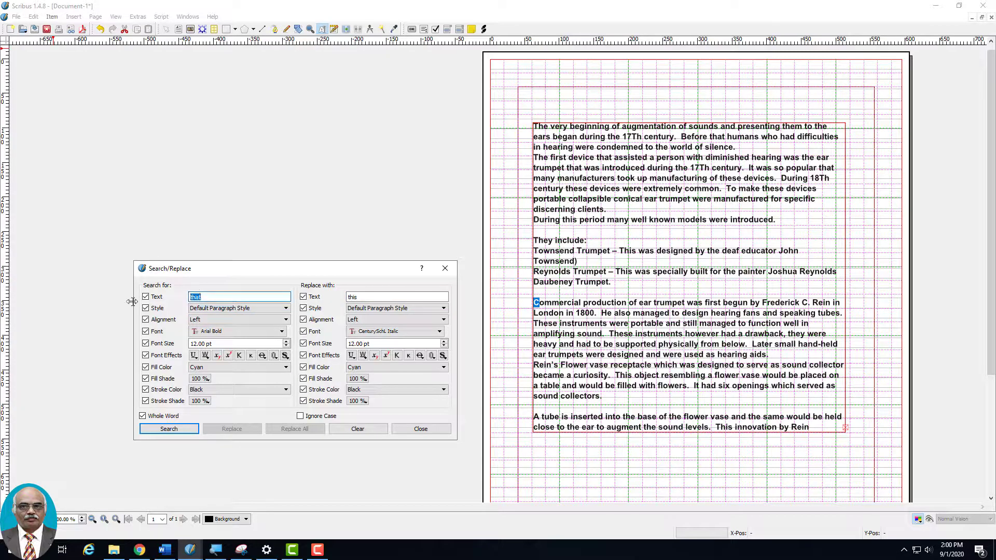
pyautogui.write('c')
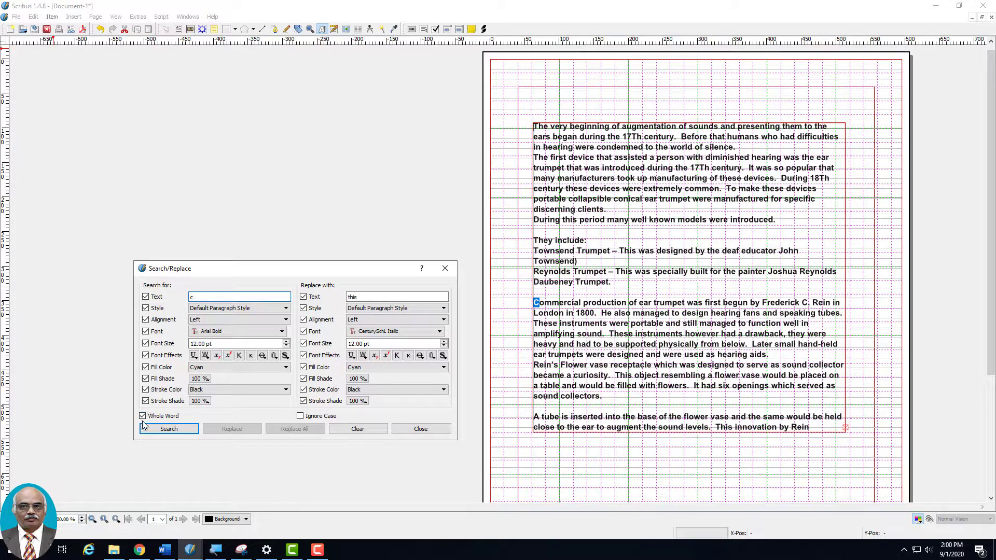
pyautogui.click(143, 416)
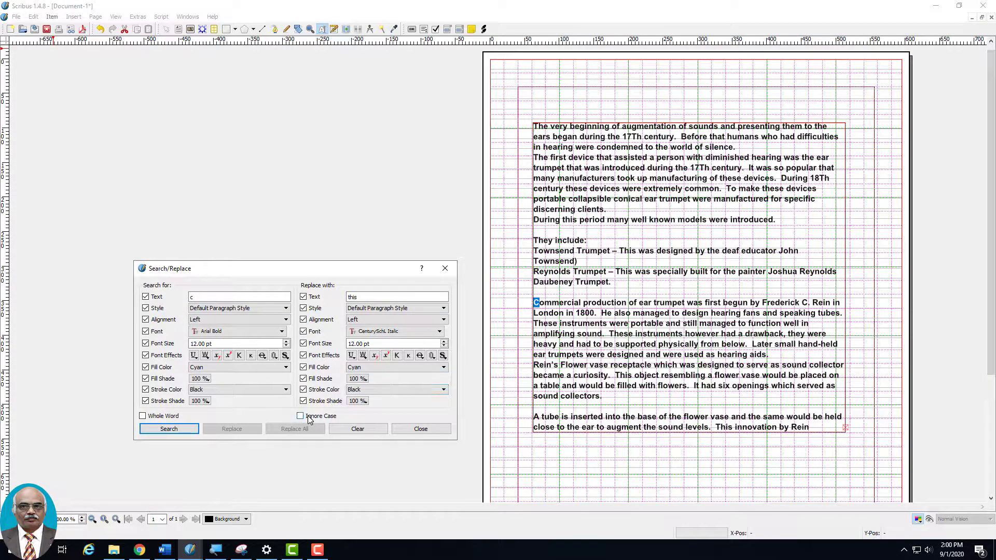
pyautogui.click(183, 430)
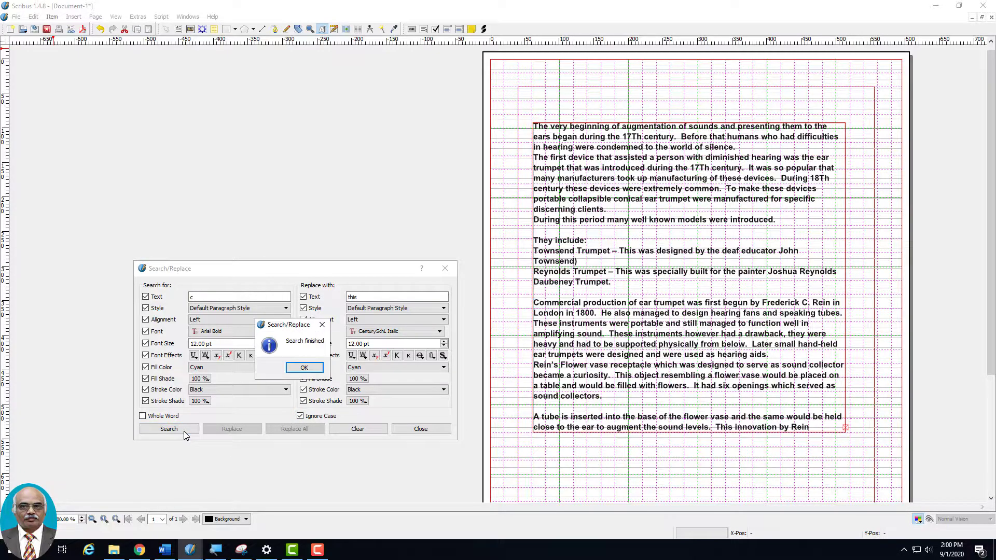
pyautogui.click(305, 368)
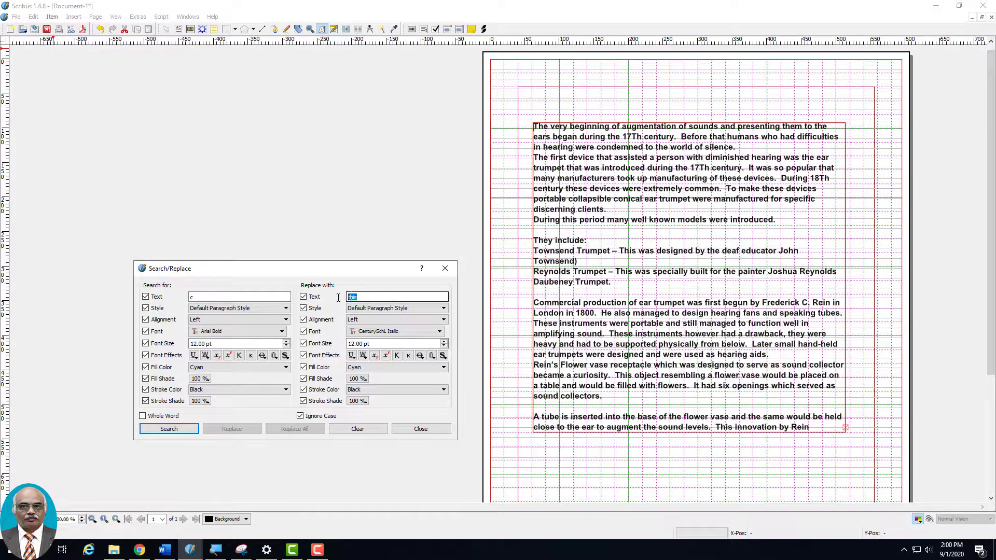
# Step: Set the replacement text to "d", run the search again, and close Search/Replace
pyautogui.write('d')
pyautogui.click(165, 429)
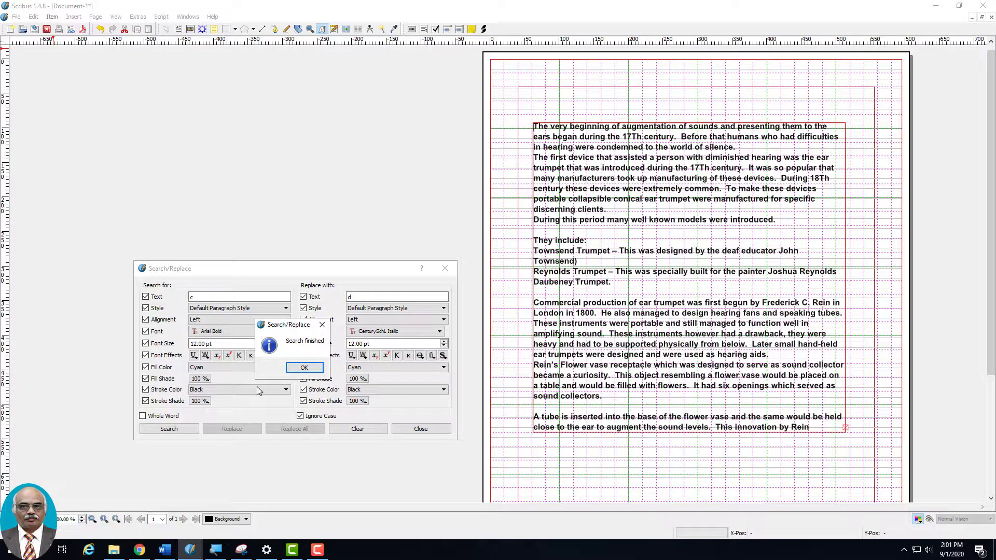
pyautogui.click(318, 370)
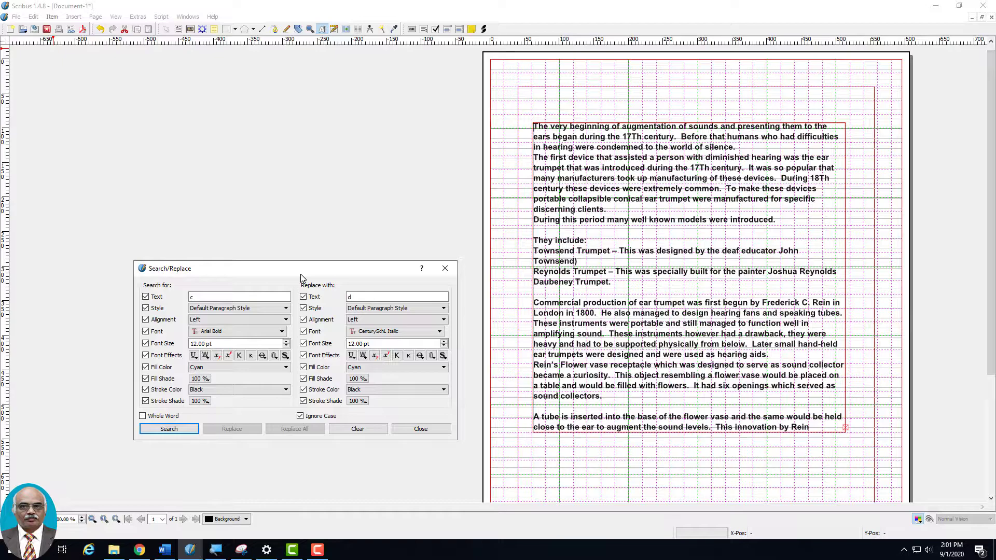
pyautogui.click(421, 429)
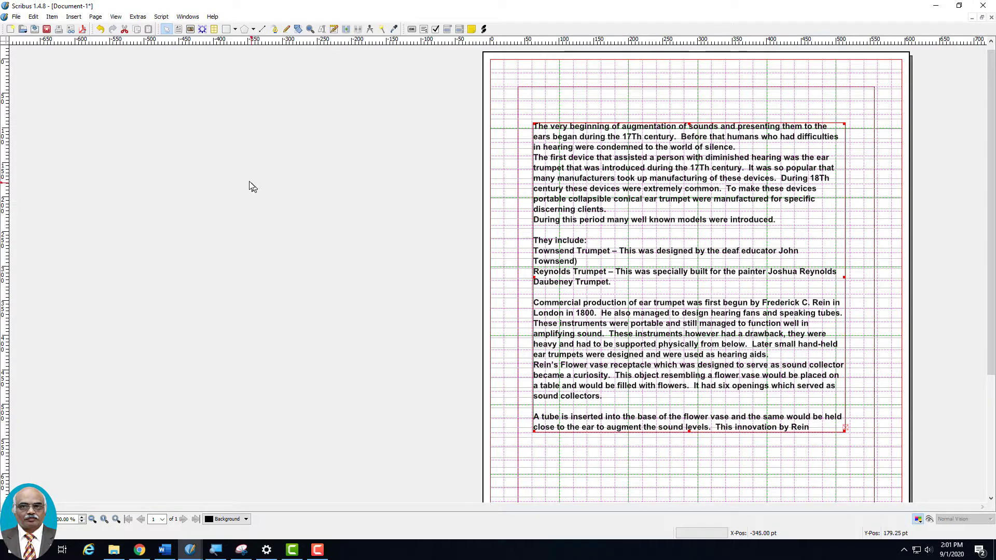
# Step: Check the document for problems with the Preflight Verifier and close it
pyautogui.click(71, 31)
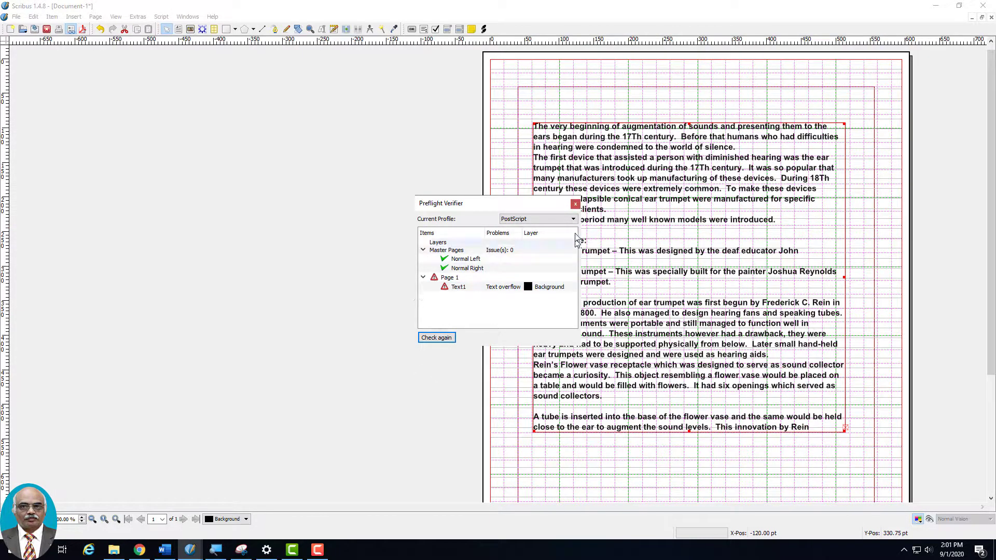
pyautogui.click(575, 204)
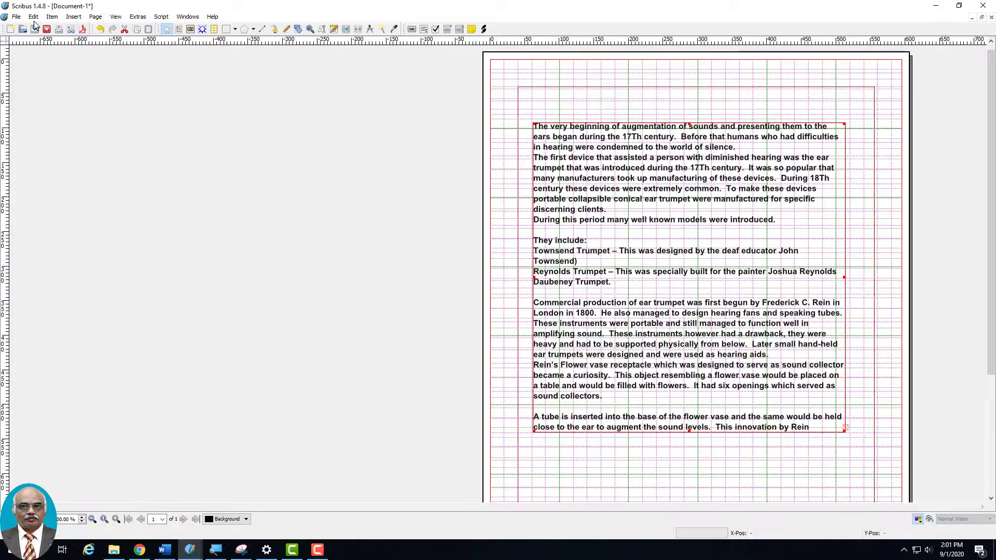
# Step: Review the Preflight Verifier preferences for the PostScript profile and apply them with the automatic check before printing or exporting enabled
pyautogui.click(17, 17)
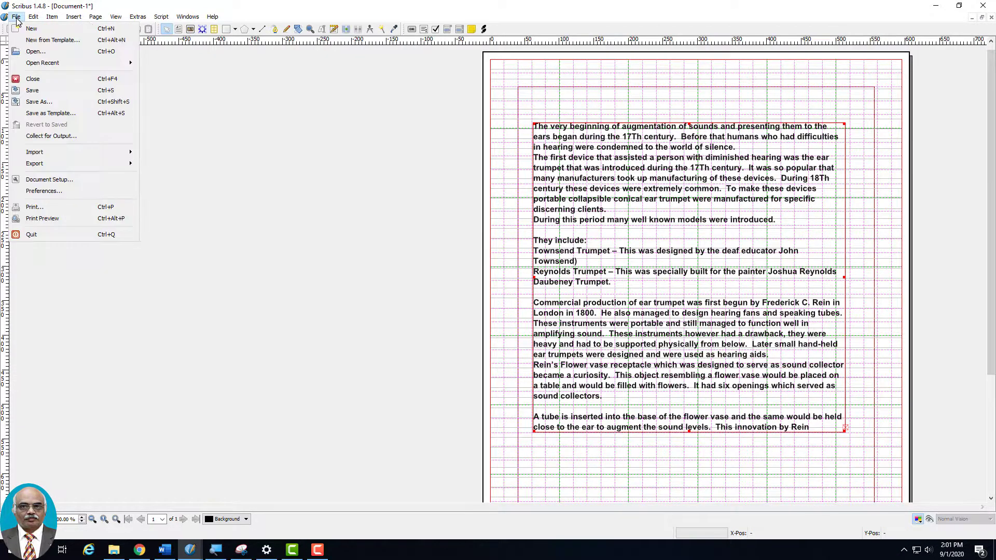
pyautogui.click(69, 193)
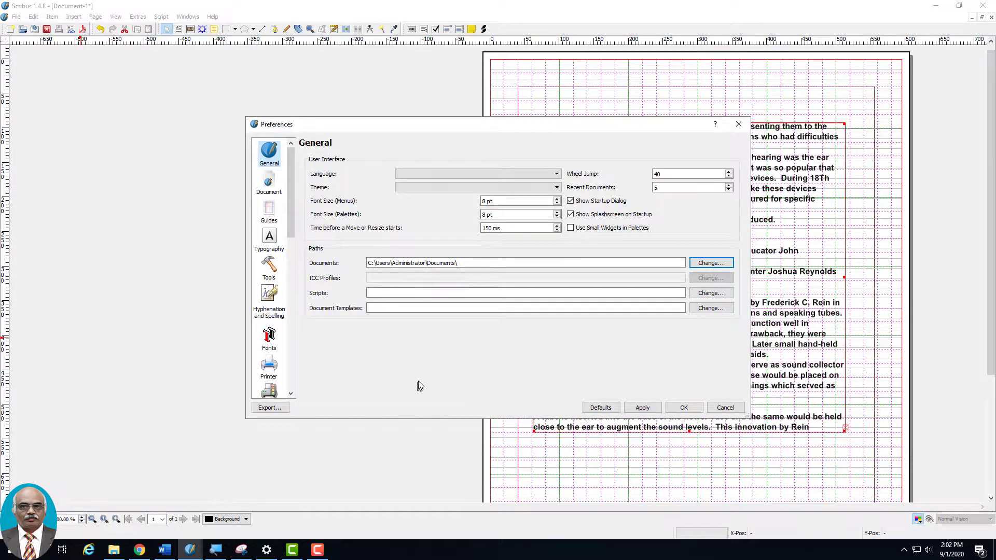
pyautogui.moveTo(291, 224); pyautogui.dragTo(292, 294)
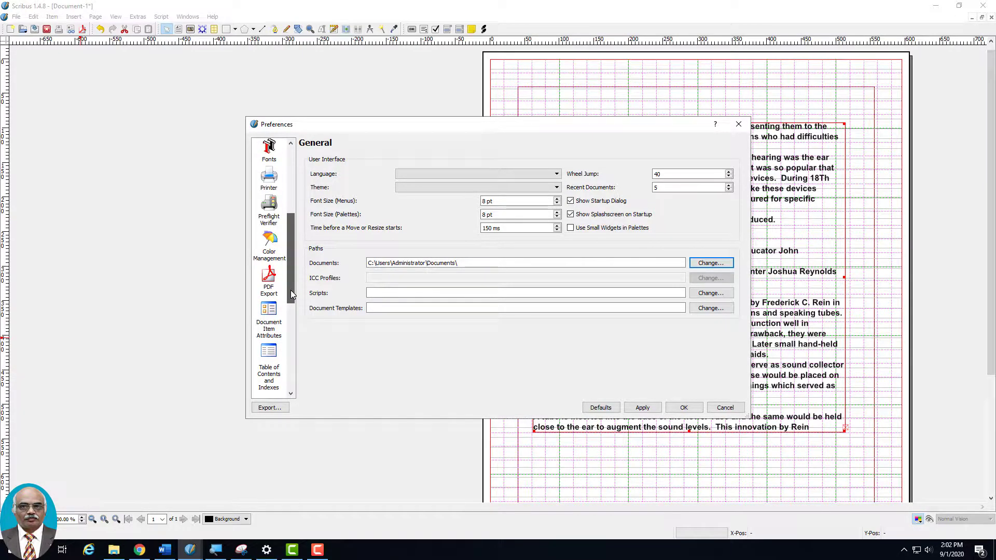
pyautogui.click(269, 216)
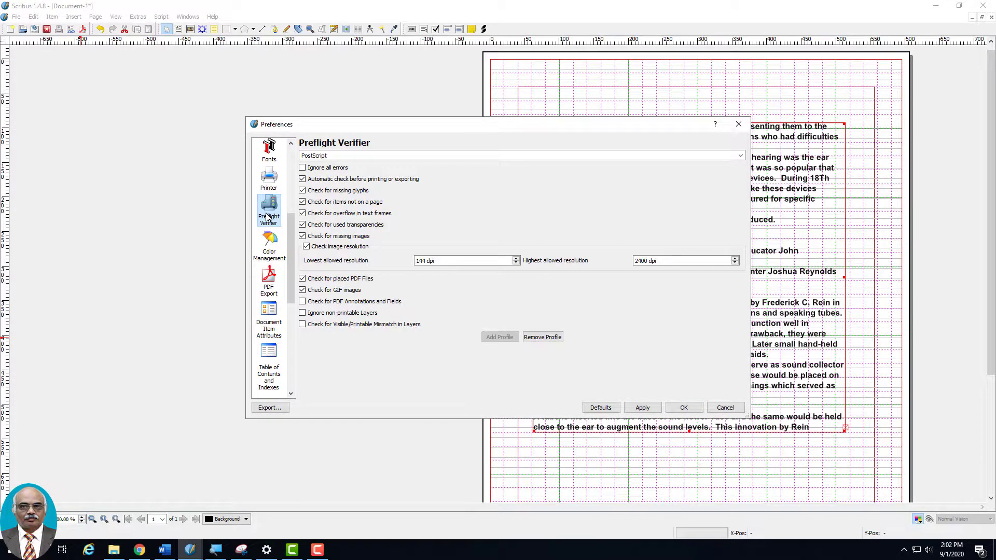
pyautogui.click(311, 180)
pyautogui.click(303, 179)
pyautogui.moveTo(477, 128); pyautogui.dragTo(398, 152)
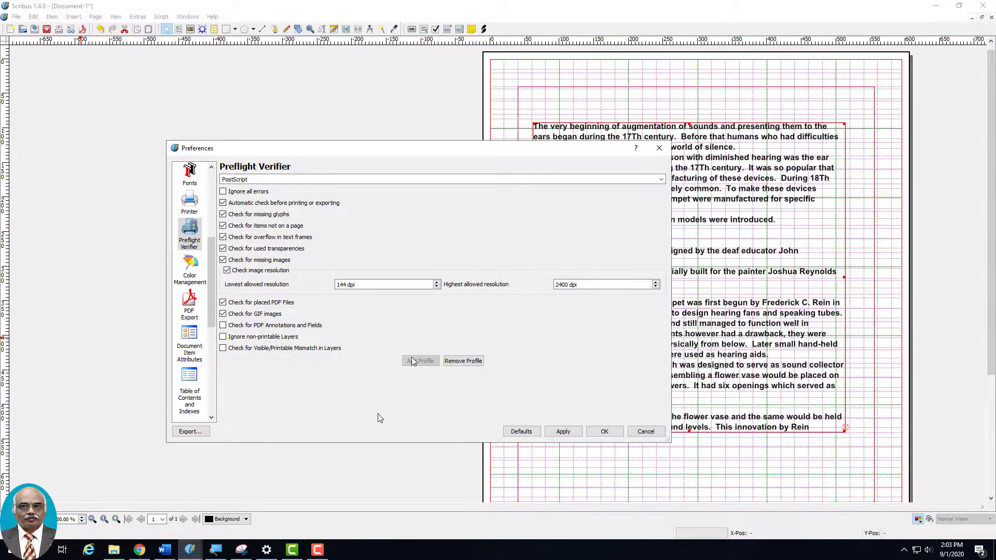
pyautogui.click(563, 431)
pyautogui.click(618, 433)
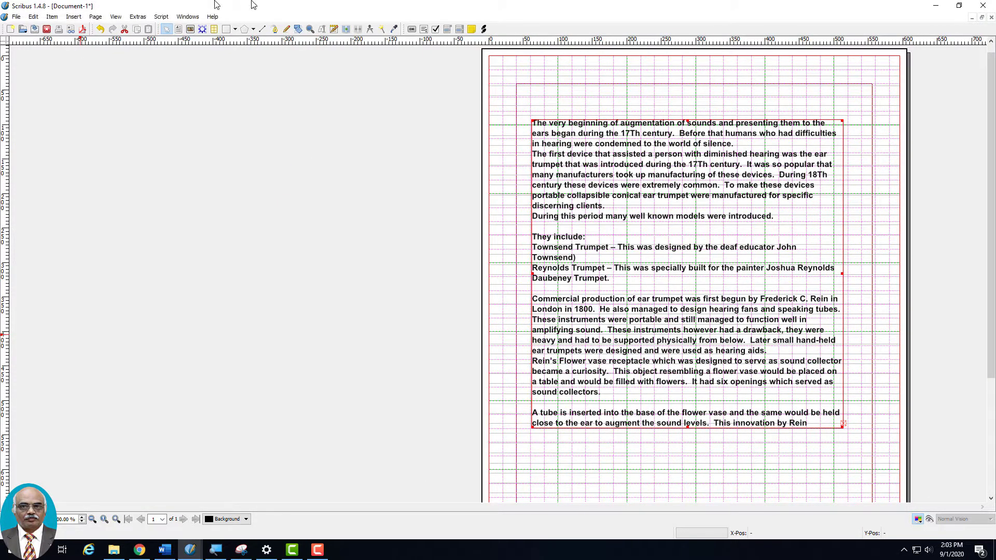
# Step: Reopen the Preflight Verifier, extend the text frame downward past the line ending "into the king's ear", and close the verifier
pyautogui.click(71, 30)
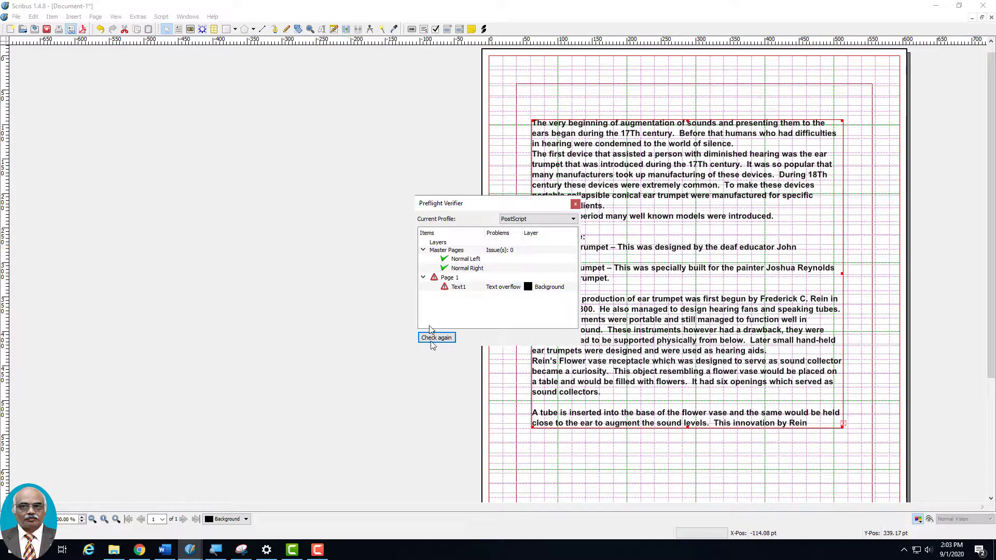
pyautogui.moveTo(687, 428); pyautogui.dragTo(687, 487)
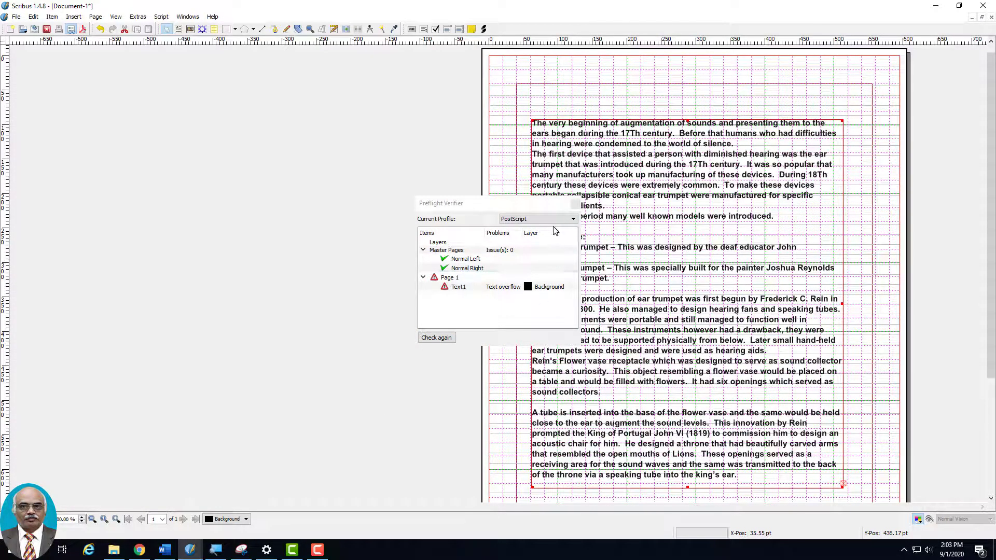
pyautogui.click(576, 206)
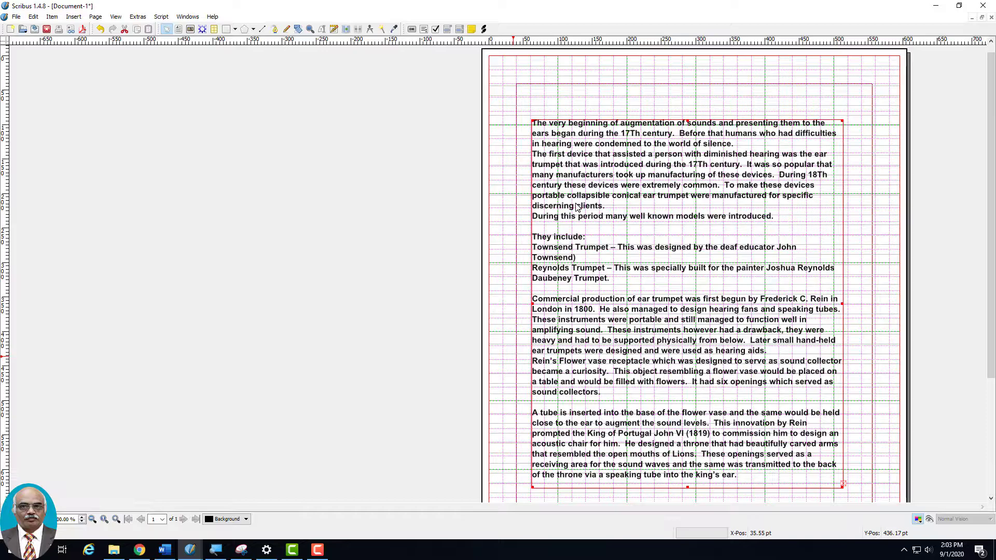